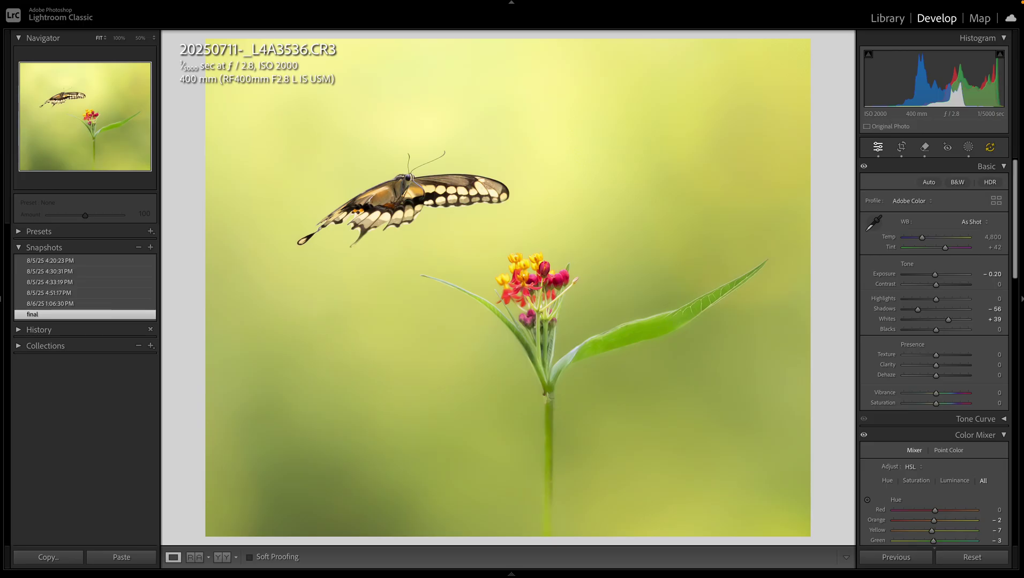
mouse_move(463, 557)
right_click(328, 284)
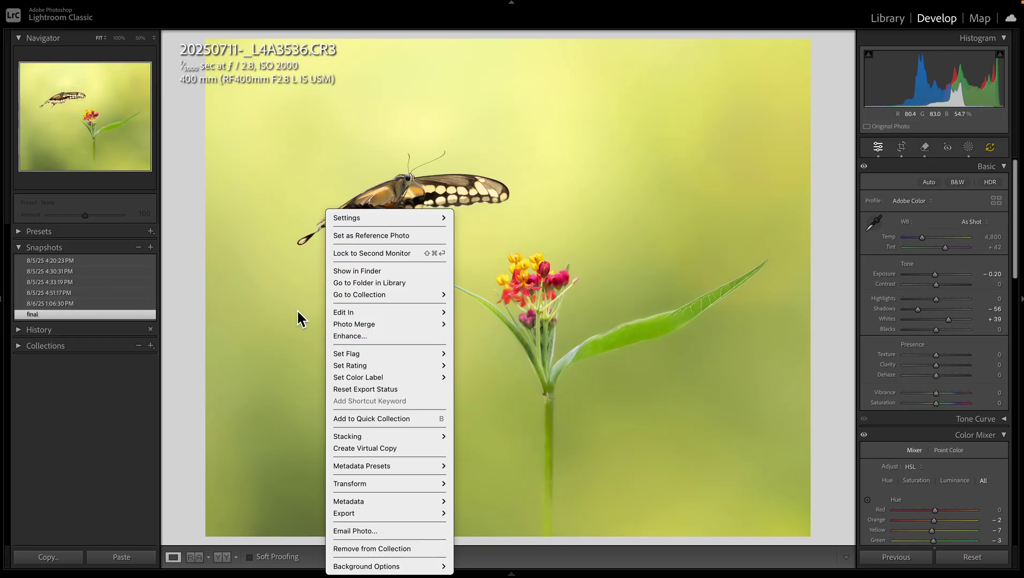
right_click(84, 244)
left_click(76, 258)
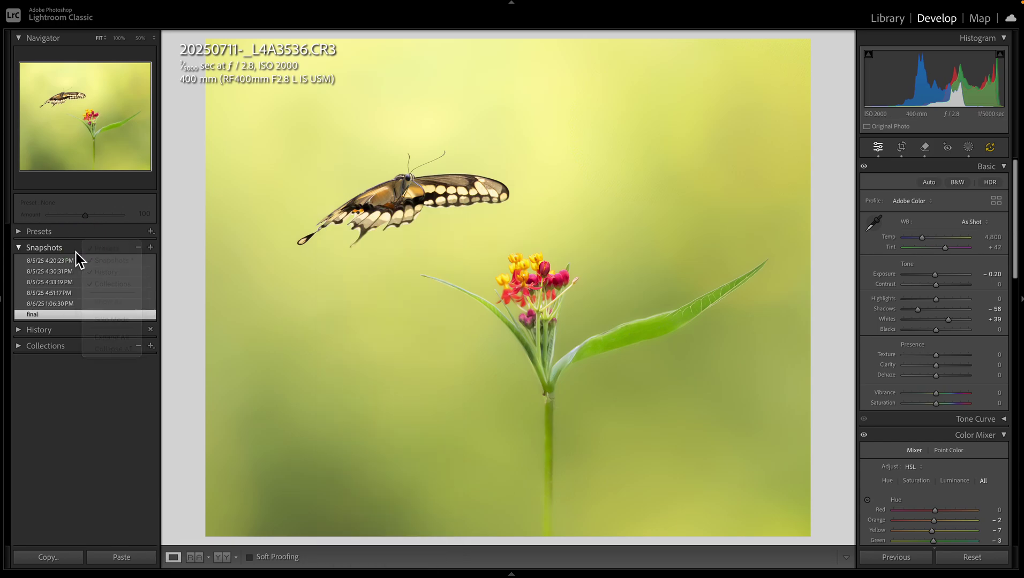
left_click(149, 247)
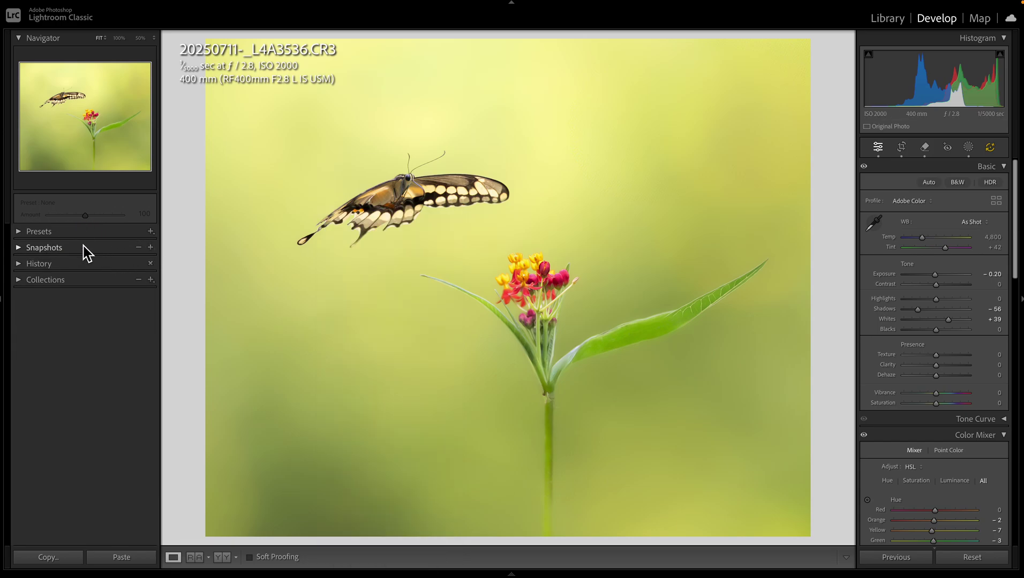
left_click(16, 248)
left_click(150, 247)
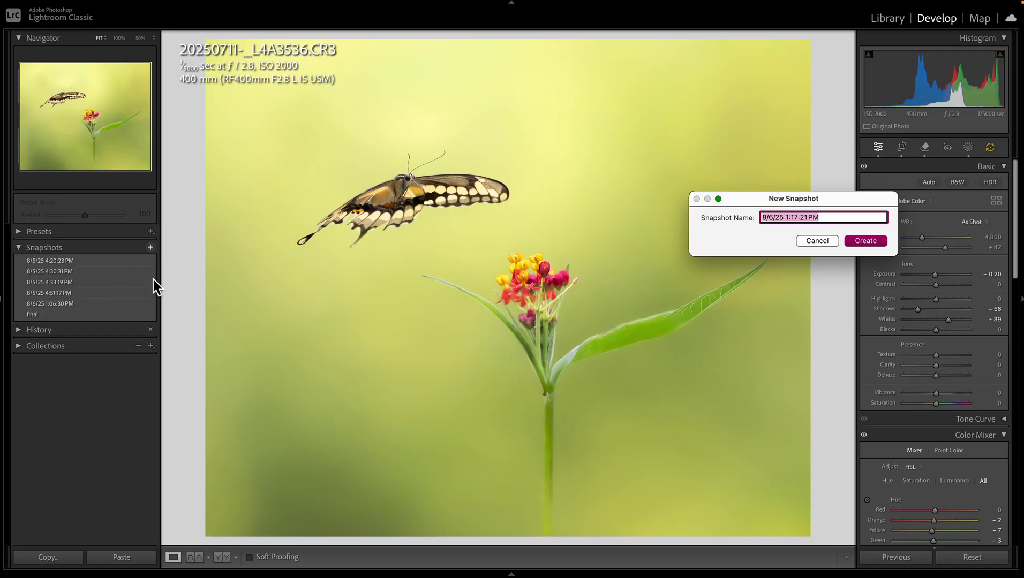
left_click(817, 241)
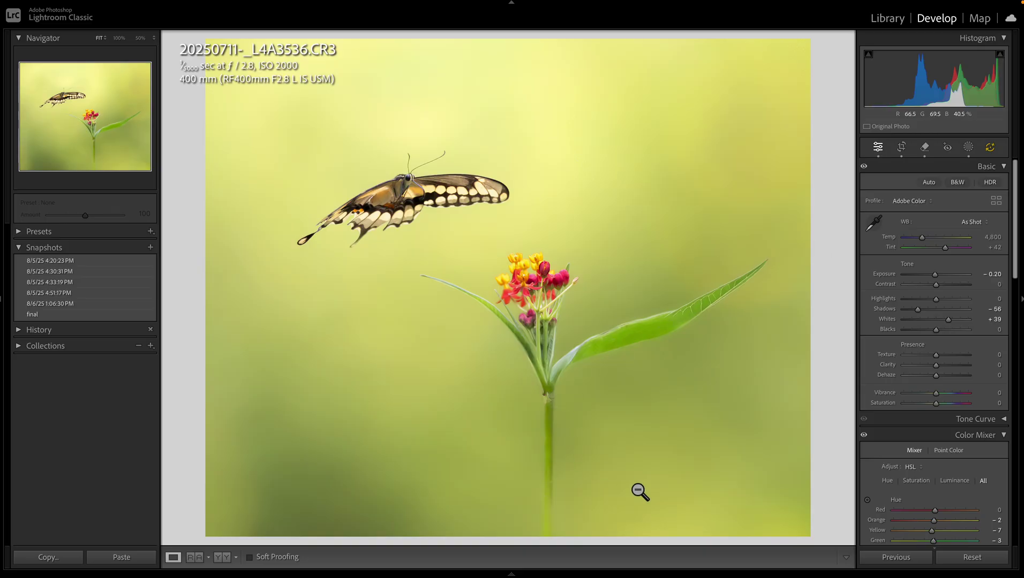
Reset all edits on the photo and crop it tightly around the butterfly and the flowers below it
left_click(979, 560)
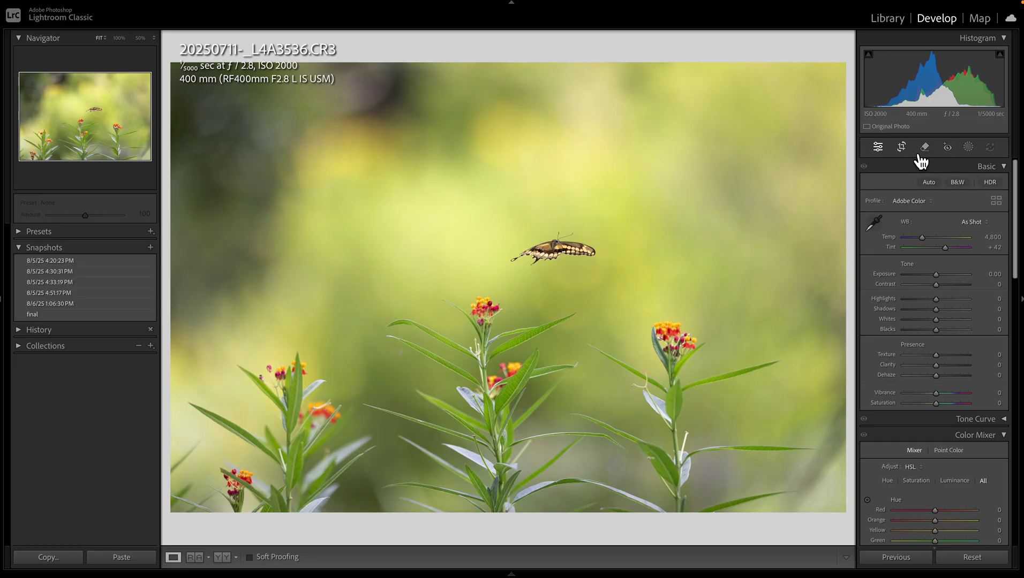
left_click(901, 147)
left_click_drag(418, 180, 710, 404)
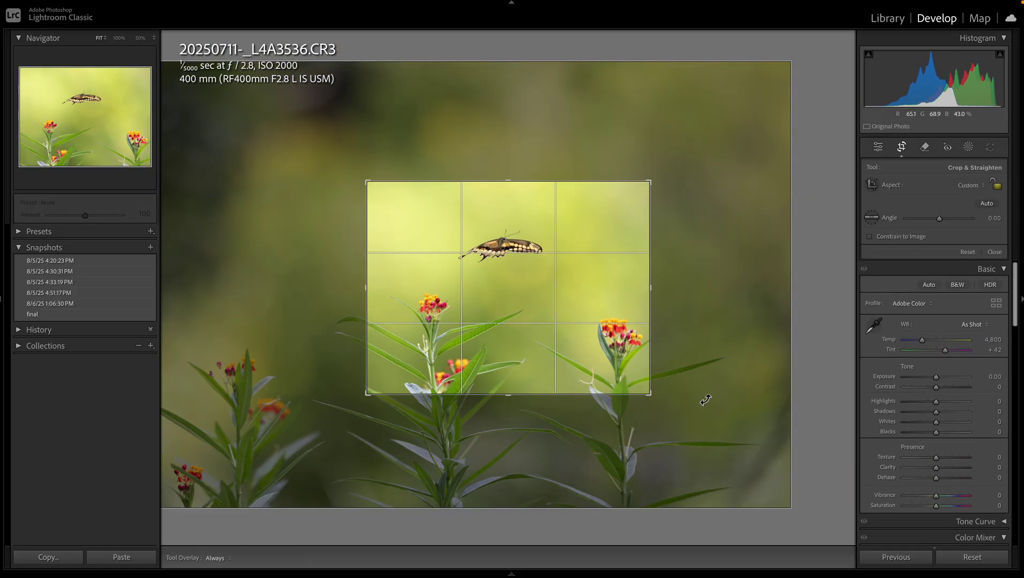
key("Return")
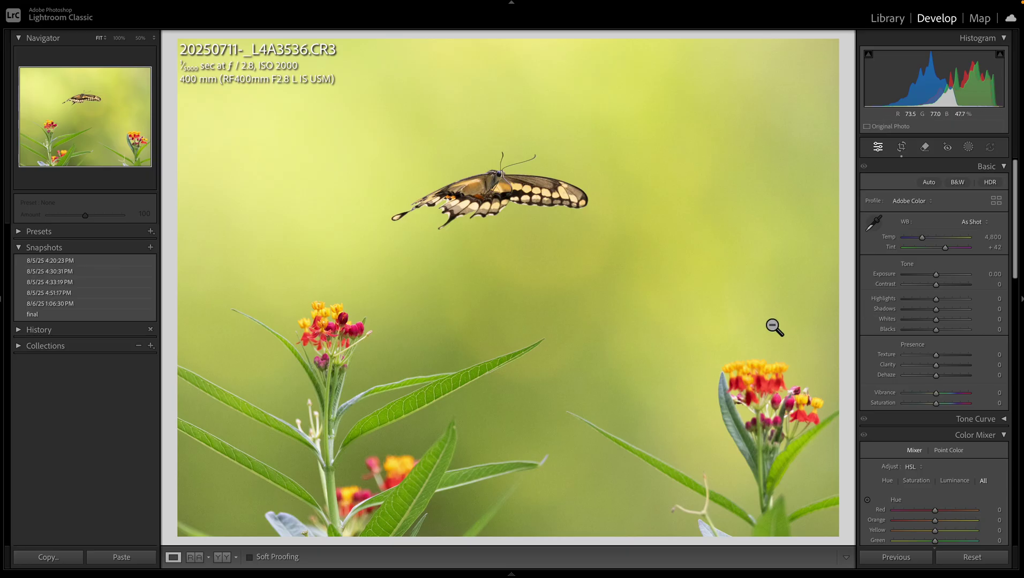
Widen the crop to take in more background and more of the plants around the butterfly
left_click(910, 155)
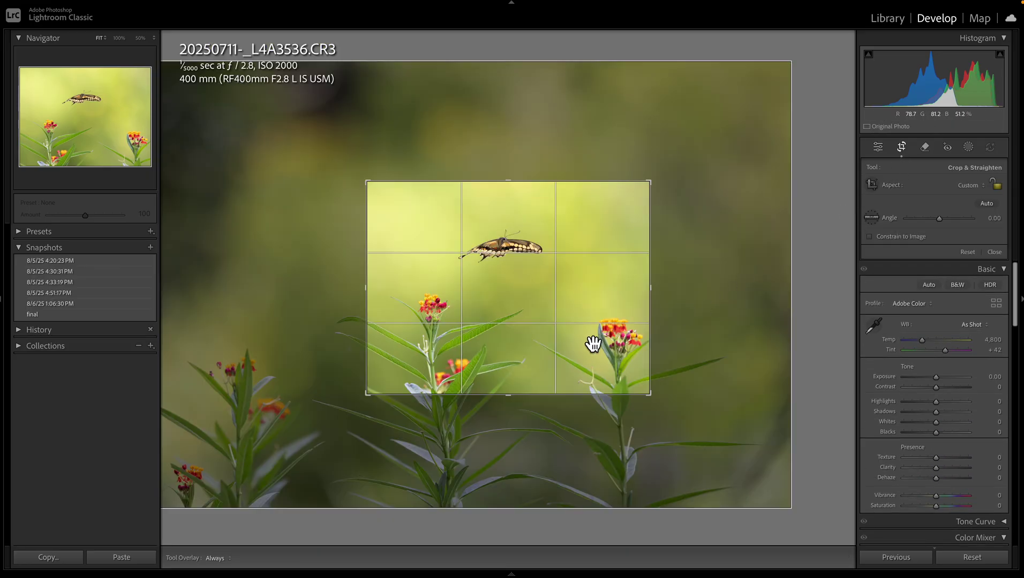
left_click_drag(369, 397, 316, 425)
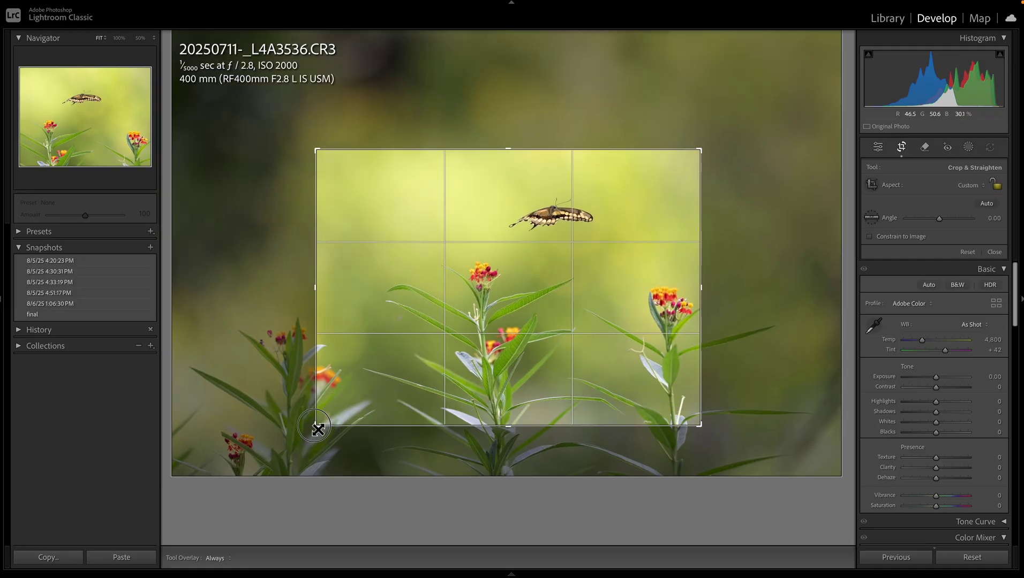
left_click_drag(699, 434, 740, 436)
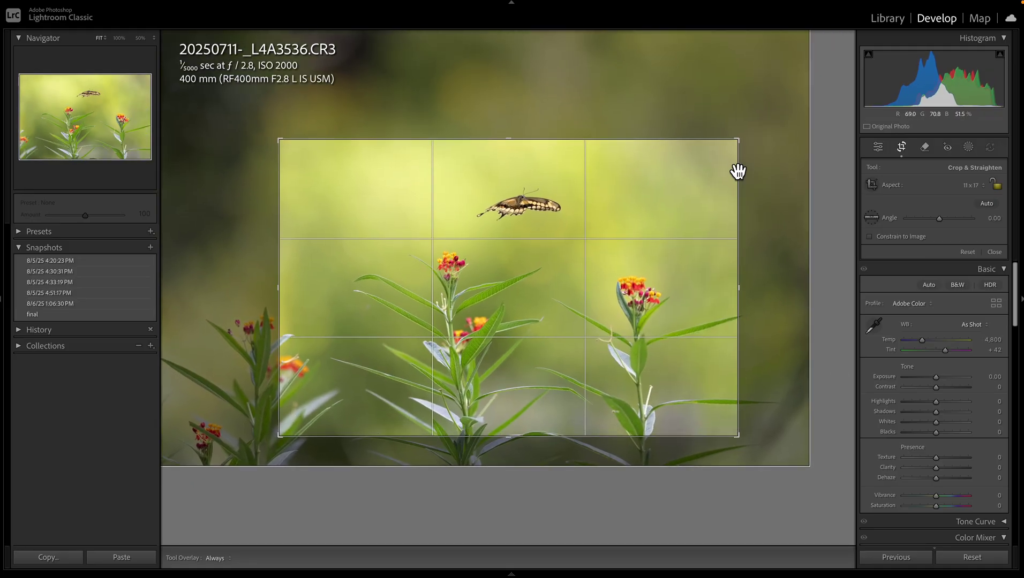
left_click_drag(737, 142, 751, 119)
key("Return")
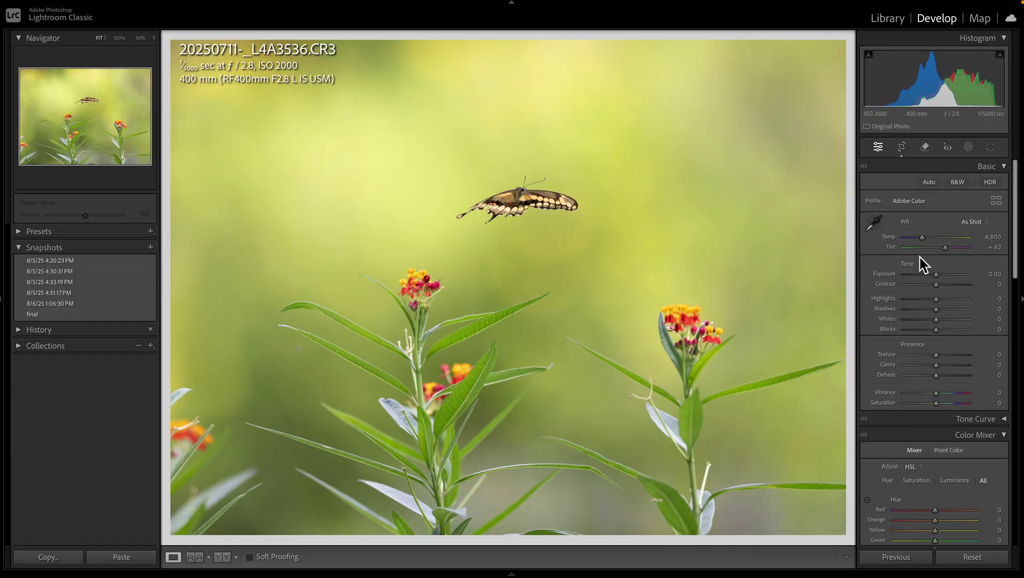
Use the Heal brush to copy the butterfly to the empty background just above the middle flower, sourcing from the original butterfly
left_click(924, 147)
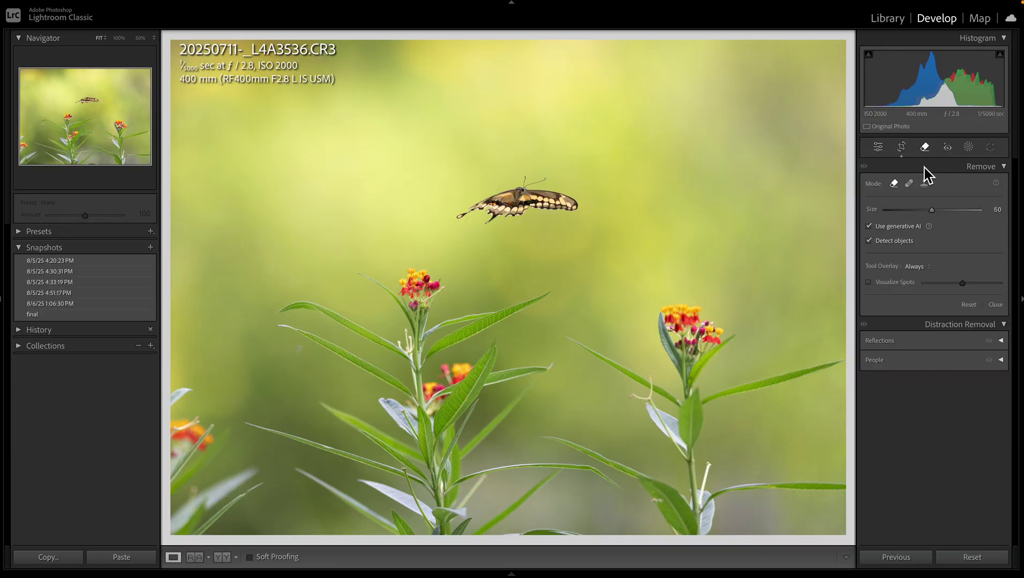
left_click(909, 184)
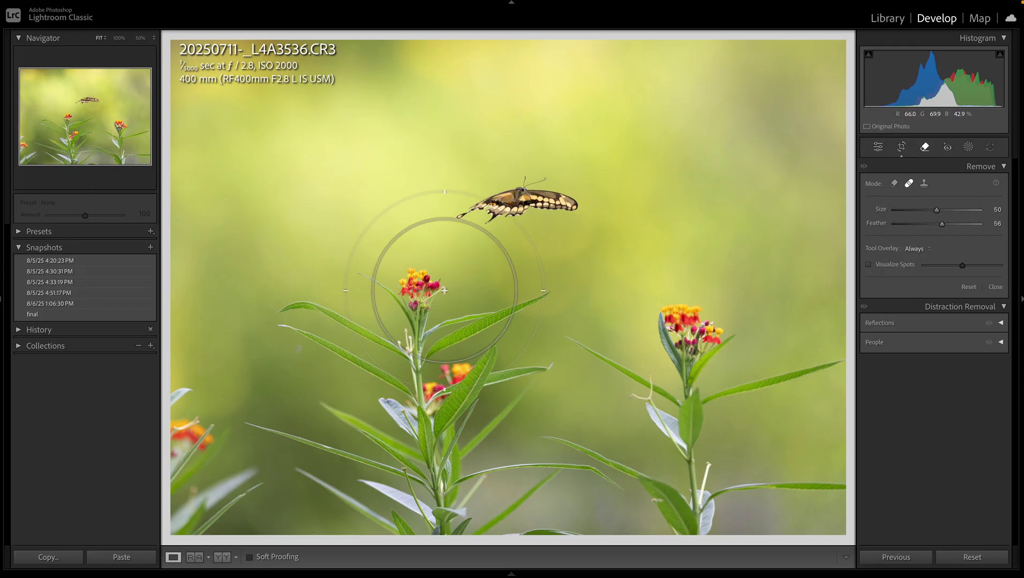
left_click(347, 230)
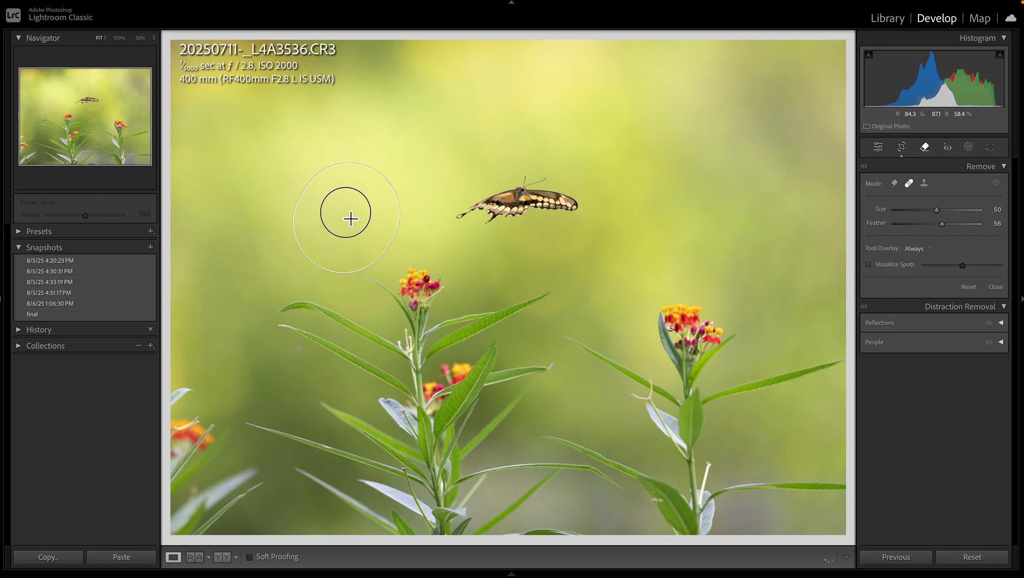
mouse_move(357, 219)
left_mouse_down()
mouse_move(400, 224)
mouse_move(405, 209)
mouse_move(326, 243)
mouse_move(320, 215)
mouse_move(357, 211)
left_mouse_up()
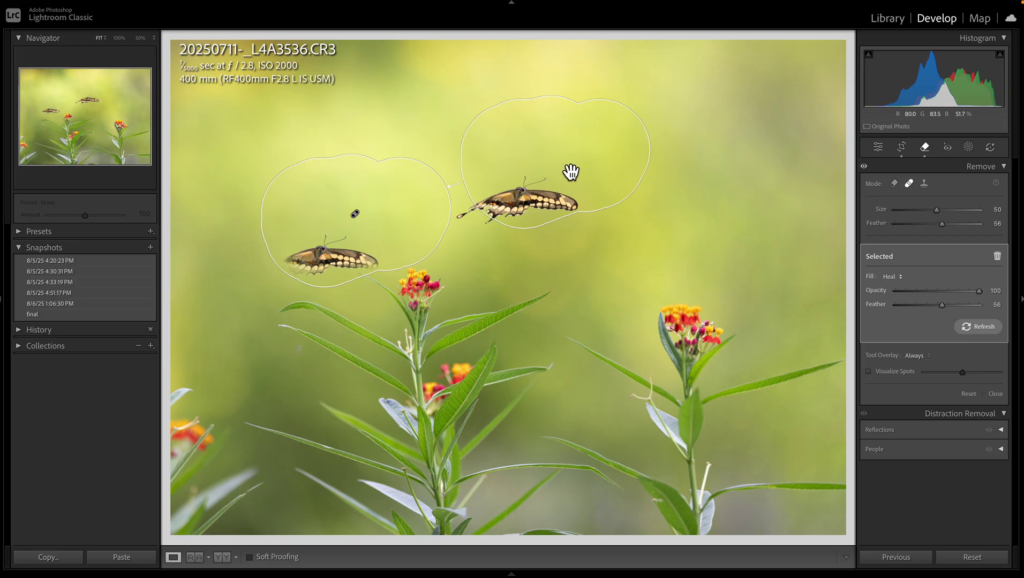
mouse_move(589, 155)
left_mouse_down()
mouse_move(579, 178)
mouse_move(555, 187)
mouse_move(552, 178)
left_mouse_up()
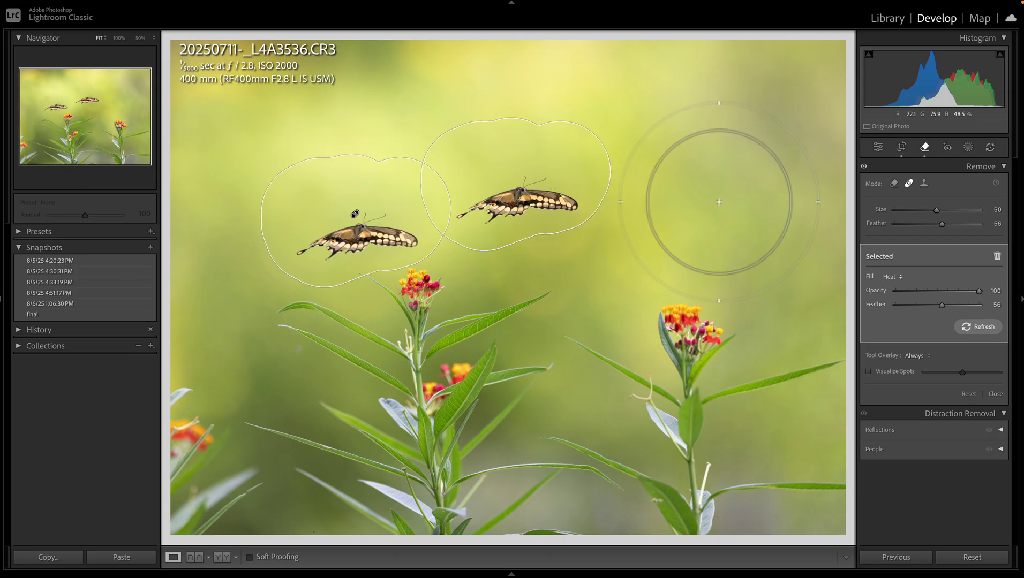
key("q")
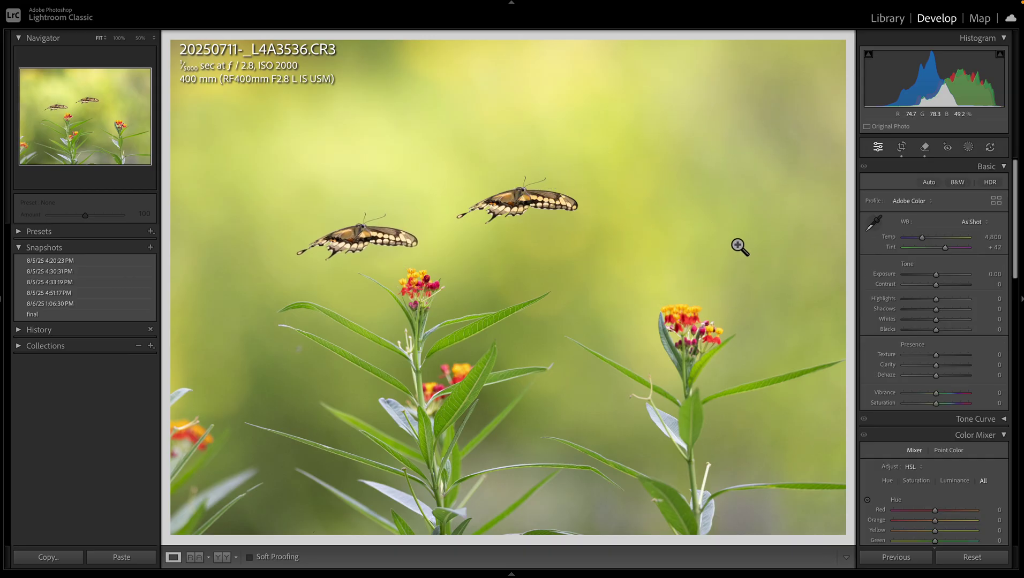
Paint over the original butterfly and switch that spot's fill to Generative Remove to erase it
left_click(926, 150)
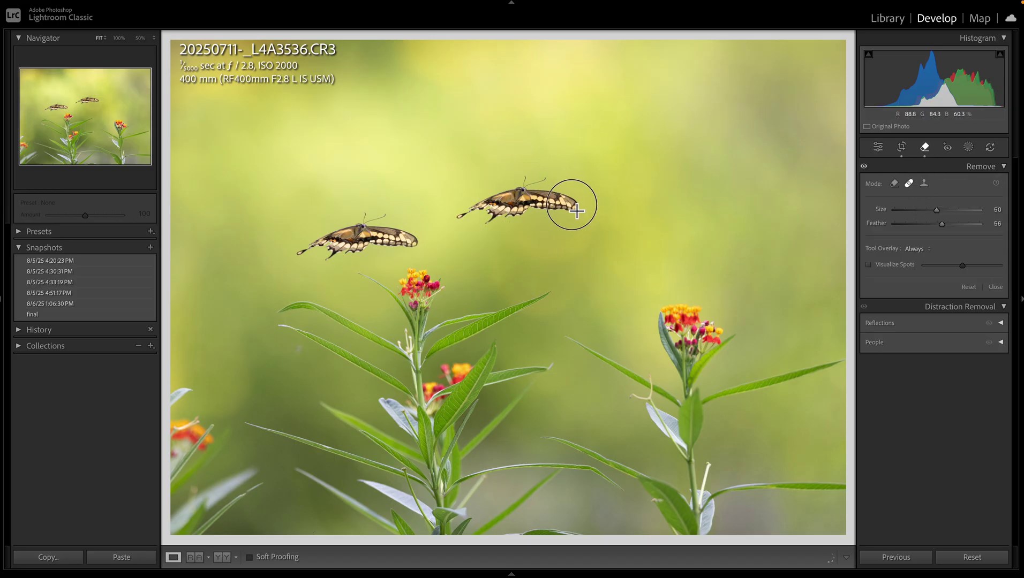
mouse_move(577, 211)
left_mouse_down()
mouse_move(558, 202)
mouse_move(511, 219)
mouse_move(486, 203)
left_mouse_up()
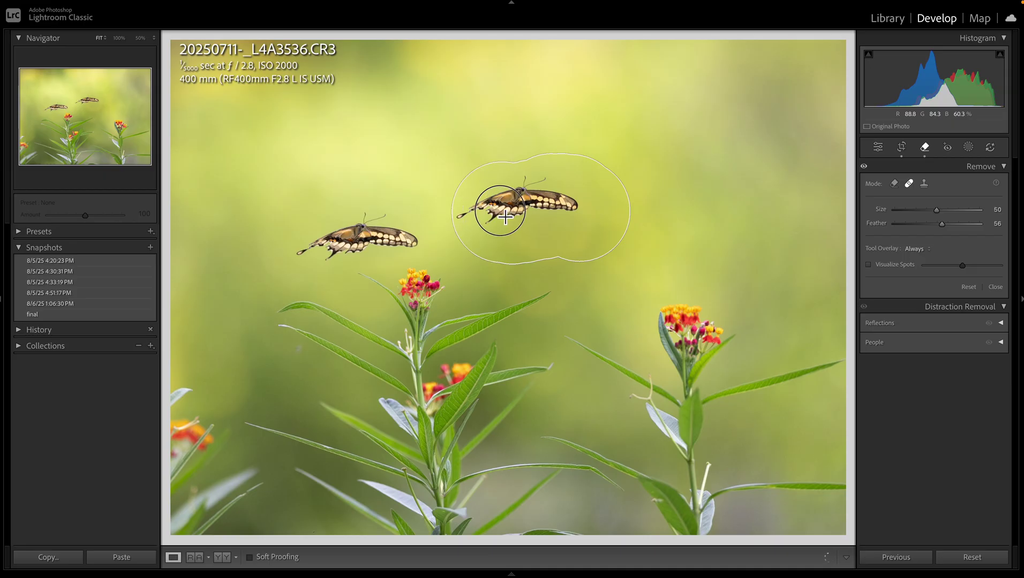
right_click(542, 208)
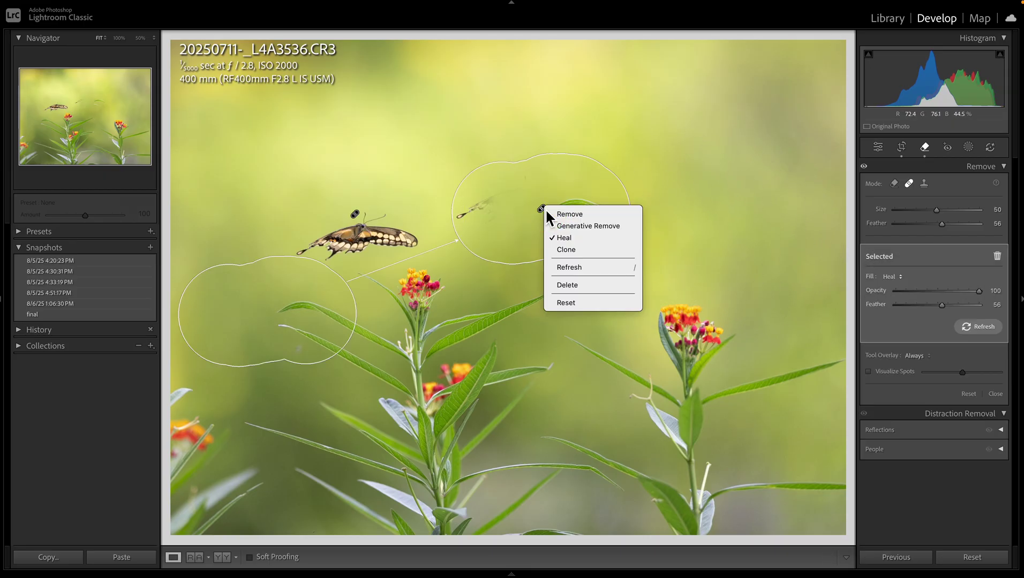
left_click(621, 227)
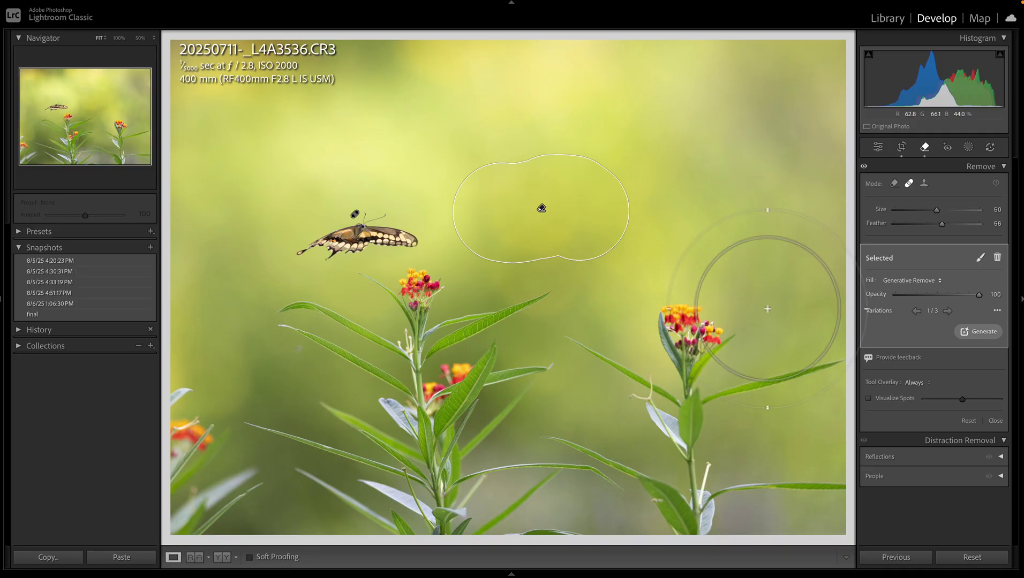
key("Escape")
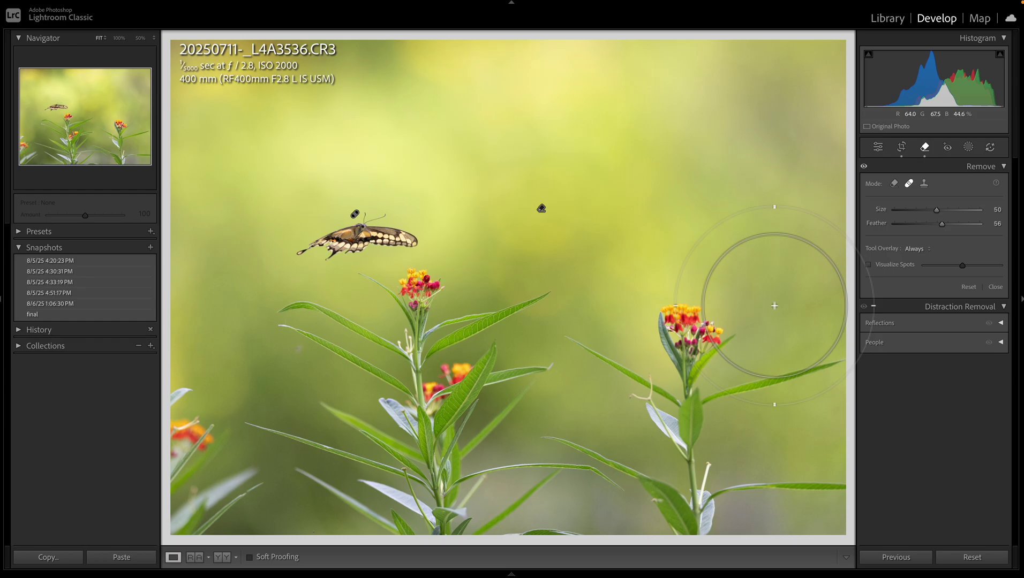
Tighten the crop around the copied butterfly and the middle plant, rotating the photo to an angle of 8.10
left_click(902, 148)
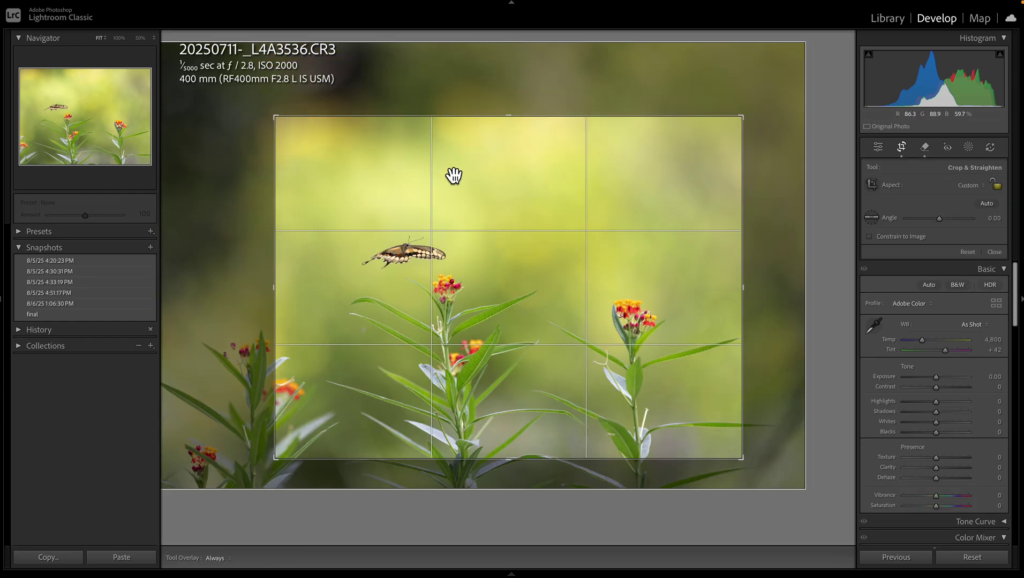
left_click_drag(277, 118, 295, 142)
left_click_drag(746, 447, 652, 437)
left_click_drag(381, 444, 383, 436)
left_click_drag(384, 140, 390, 148)
left_click_drag(662, 451, 634, 469)
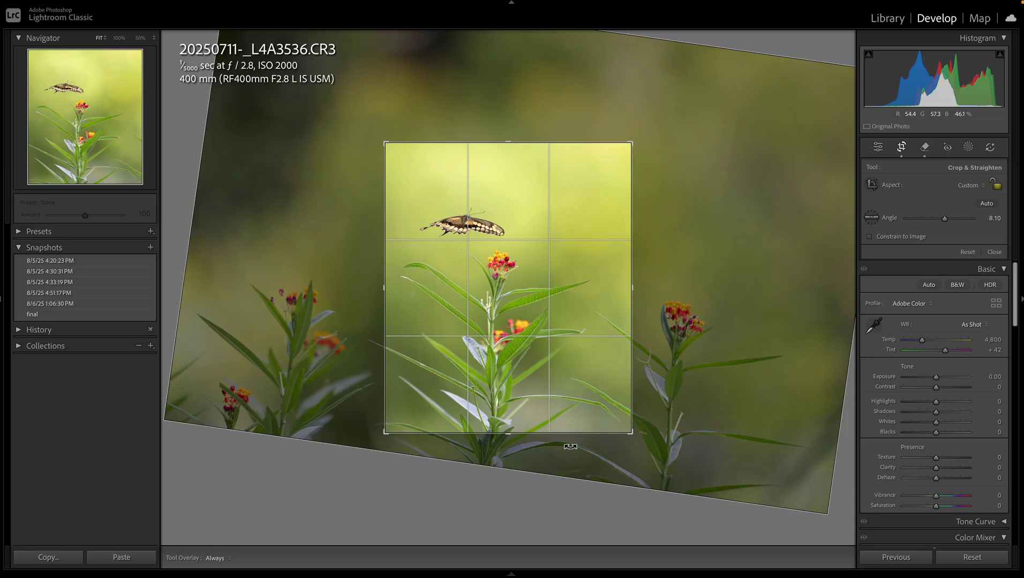
left_click_drag(391, 441, 387, 431)
key("Return")
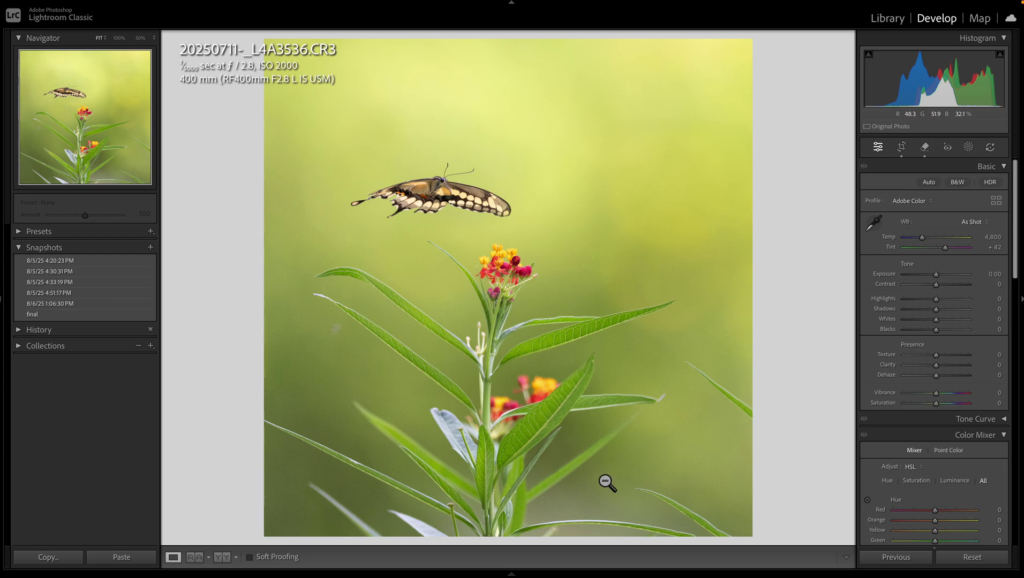
Mask the middle plant's stem, leaves and second flower below the main bloom and erase them with generative Remove
left_click(925, 148)
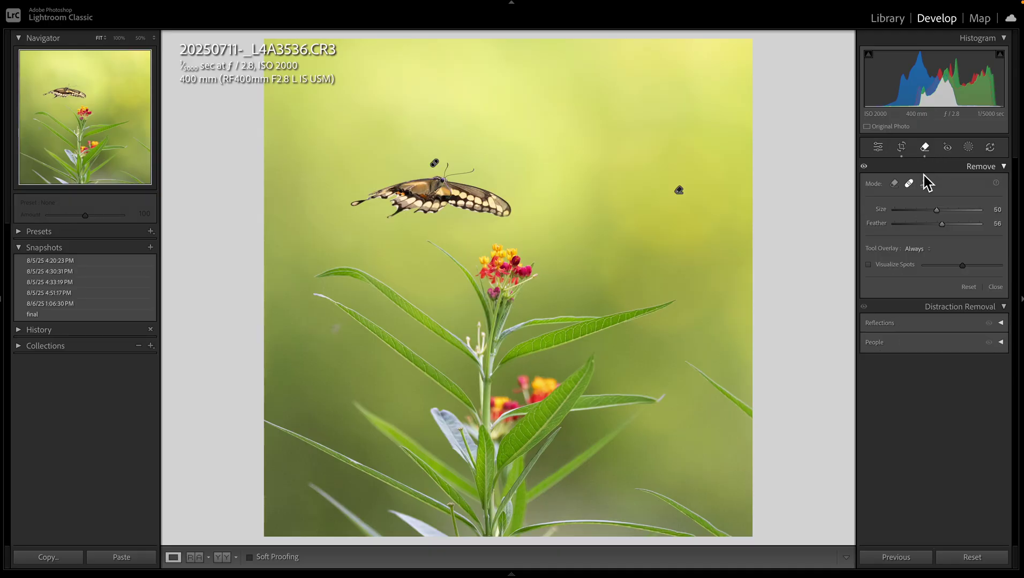
left_click(897, 184)
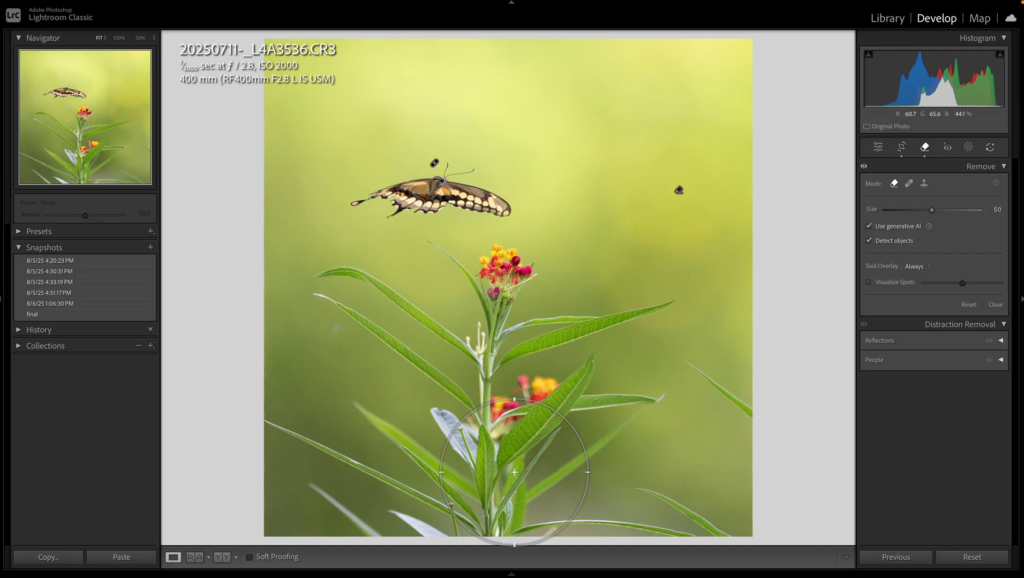
mouse_move(498, 490)
left_mouse_down()
mouse_move(426, 502)
mouse_move(507, 505)
mouse_move(559, 492)
mouse_move(384, 463)
mouse_move(524, 461)
mouse_move(575, 449)
mouse_move(570, 434)
mouse_move(348, 430)
mouse_move(539, 431)
mouse_move(595, 416)
mouse_move(566, 406)
mouse_move(451, 412)
mouse_move(417, 400)
mouse_move(334, 338)
mouse_move(465, 383)
mouse_move(685, 383)
left_mouse_up()
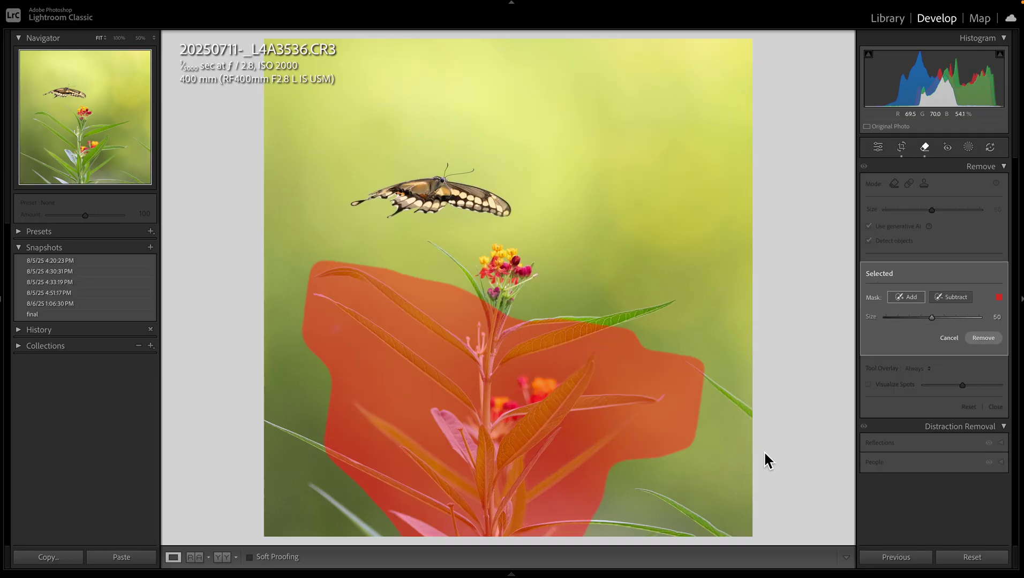
left_click(980, 338)
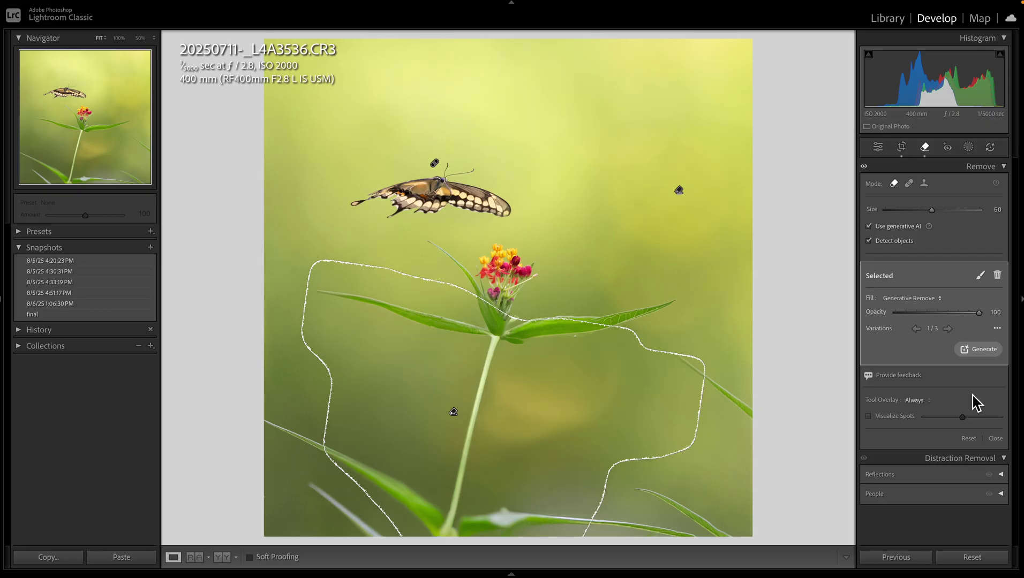
Rotate the photo to an angle of -5.85 so the stem stands upright, and recrop around the butterfly and flower
left_click(903, 150)
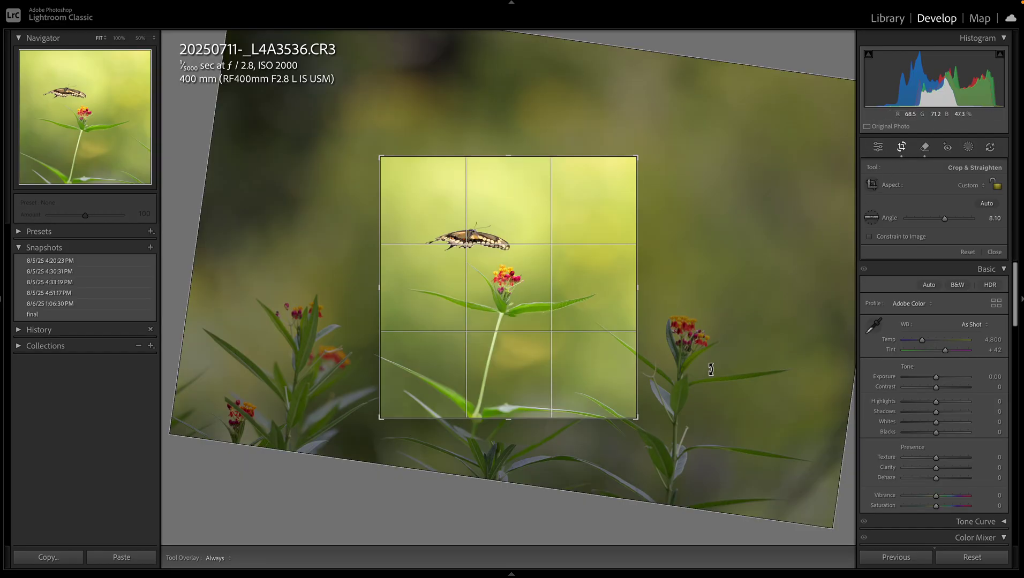
left_click_drag(633, 423, 636, 418)
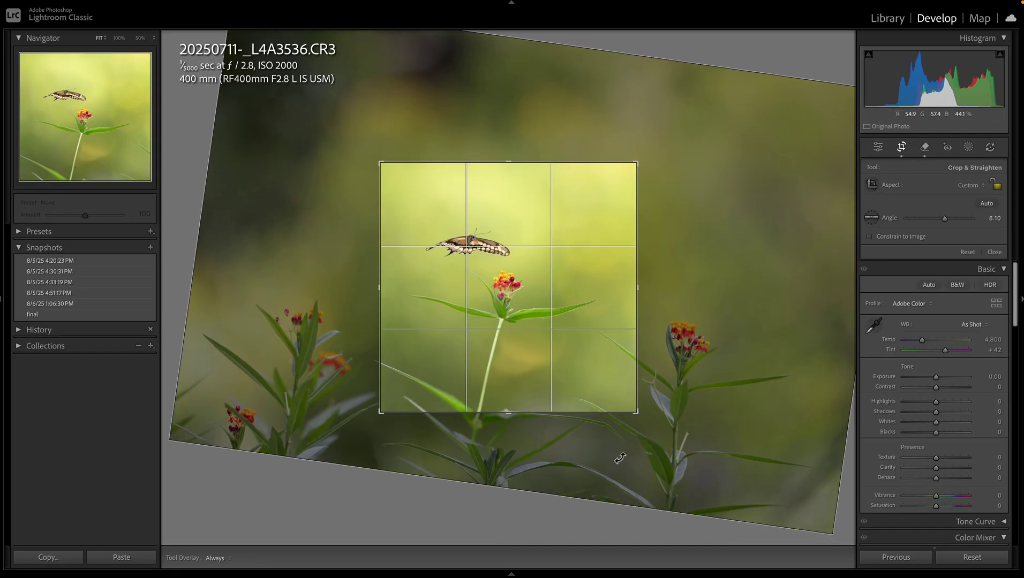
left_click_drag(621, 456, 633, 411)
left_click_drag(391, 406, 387, 403)
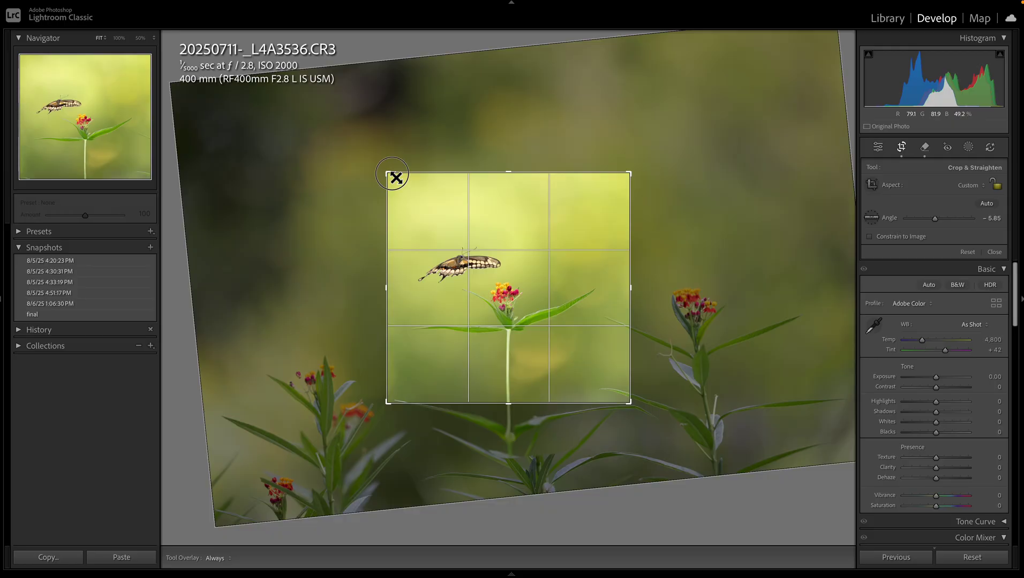
left_click_drag(393, 176, 393, 189)
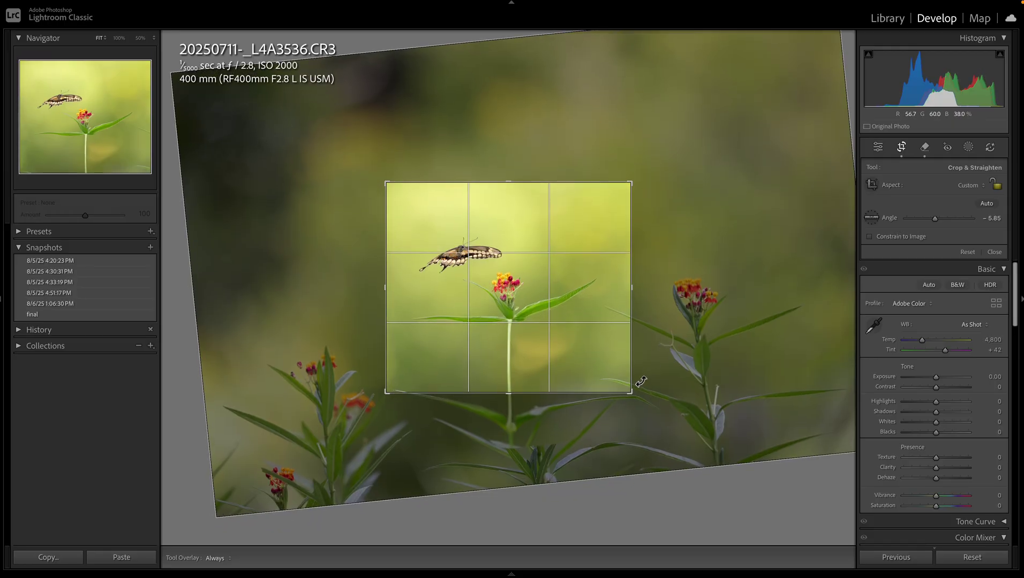
left_click_drag(633, 398, 635, 411)
key("Return")
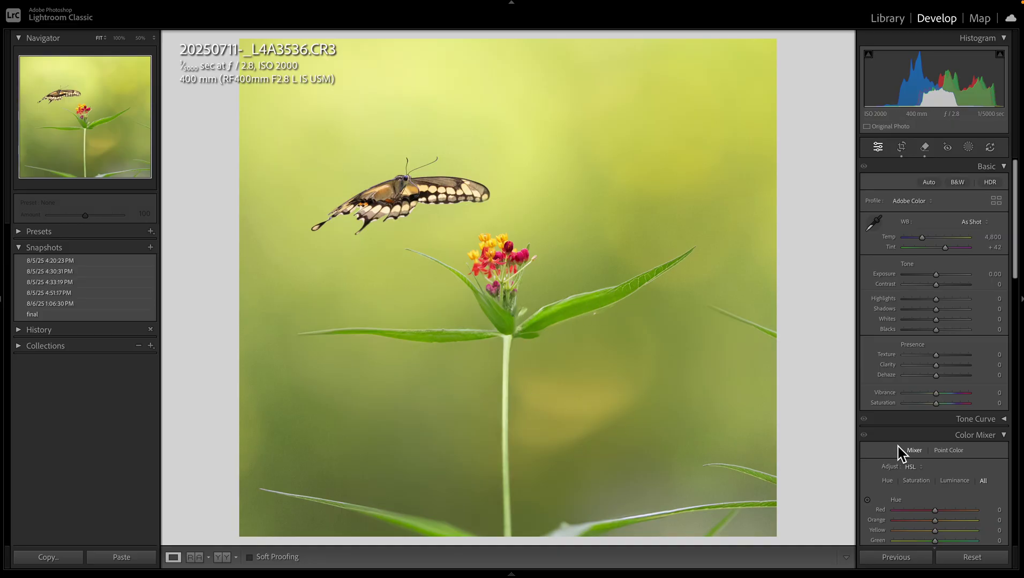
Compare the three generative Remove variations for the large spot around the stem and return to variation 1
left_click(933, 154)
left_click(482, 431)
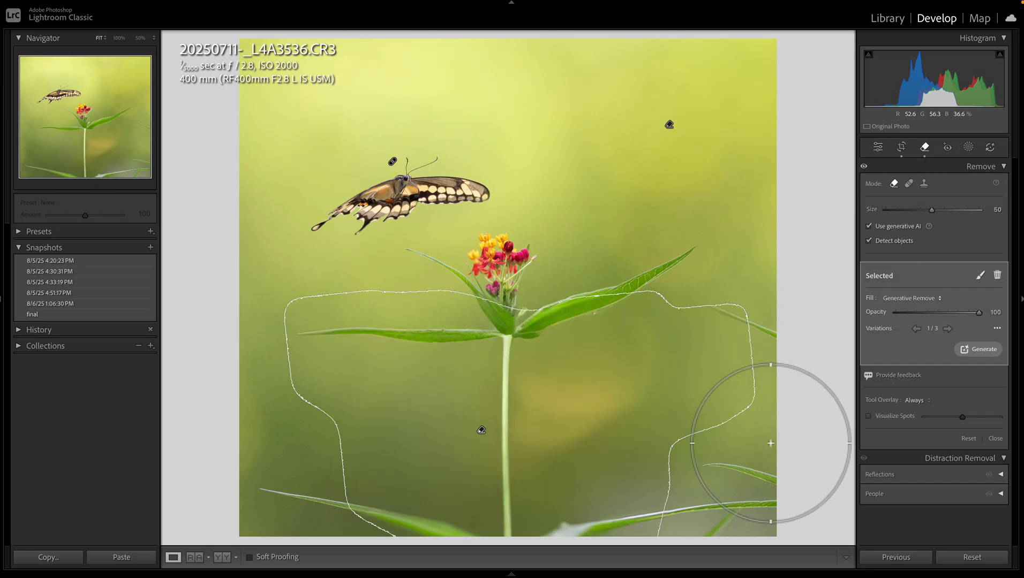
left_click(949, 329)
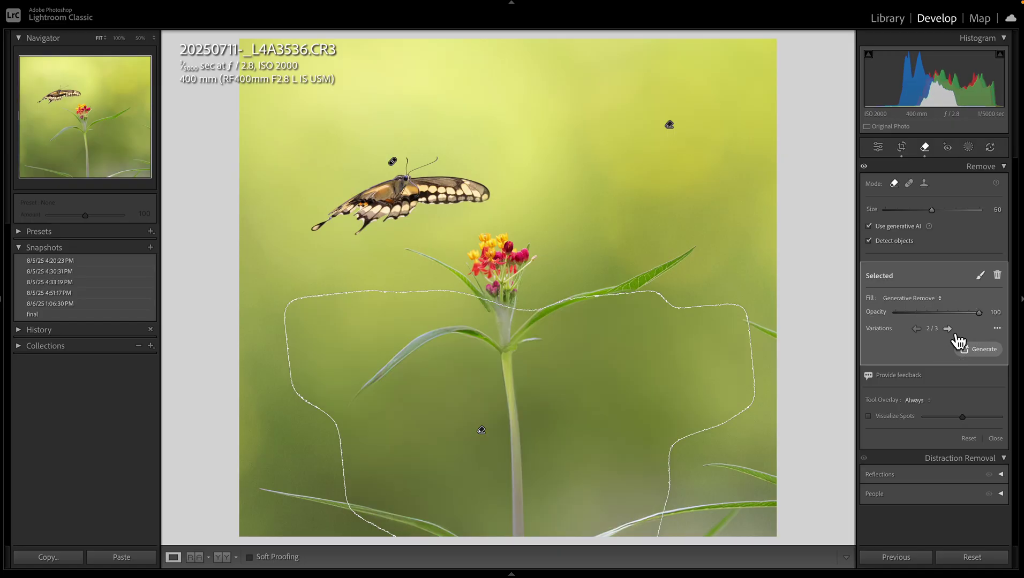
left_click(952, 330)
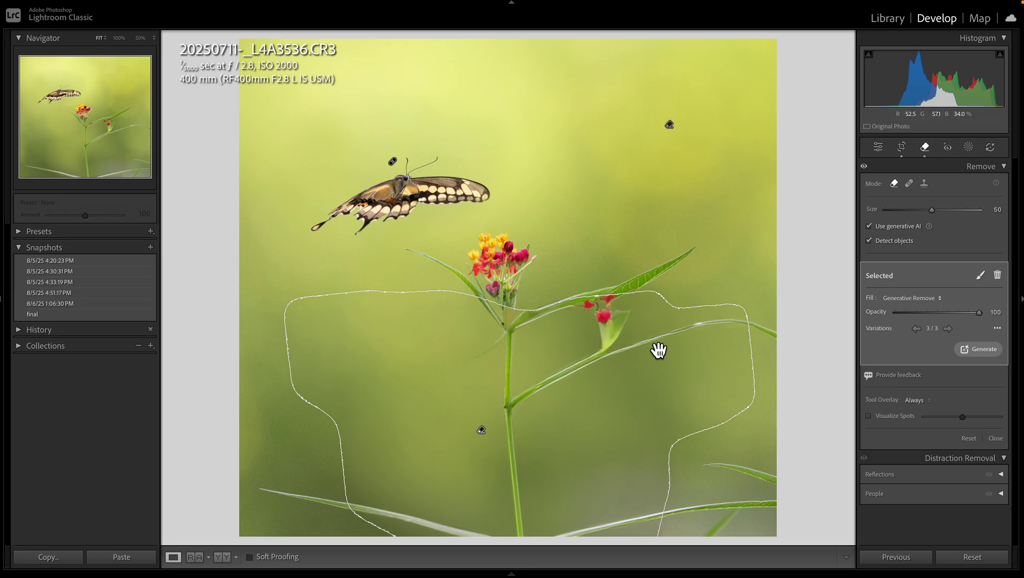
left_click(959, 338)
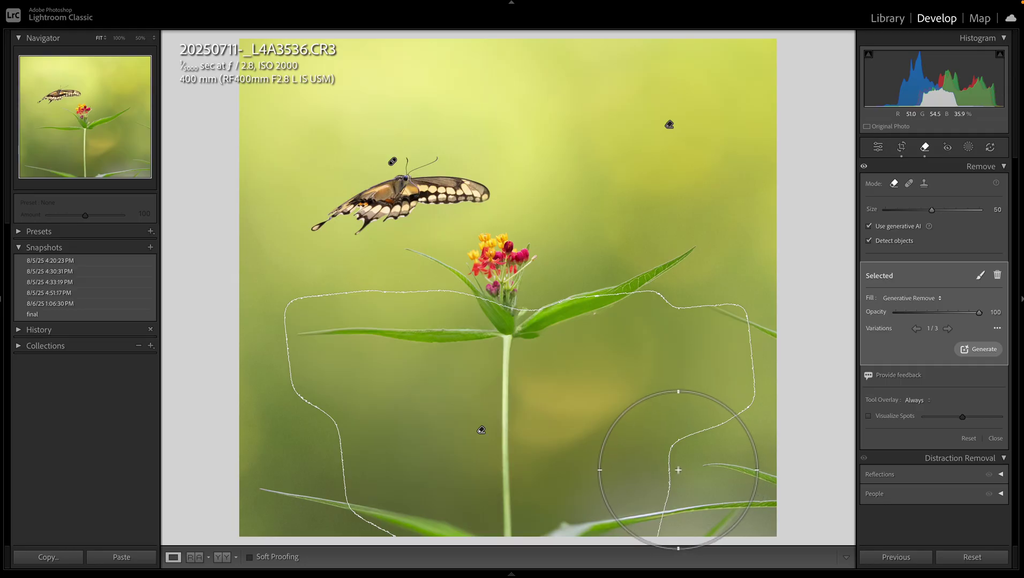
key("q")
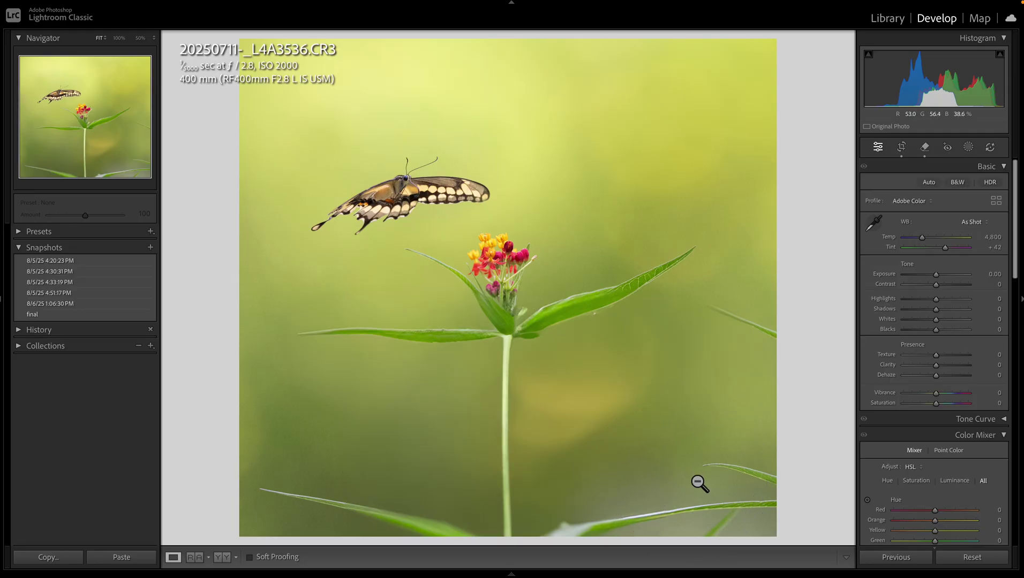
Tighten the crop around the butterfly and flower to cut out the long leaves at the base of the stem
left_click(901, 148)
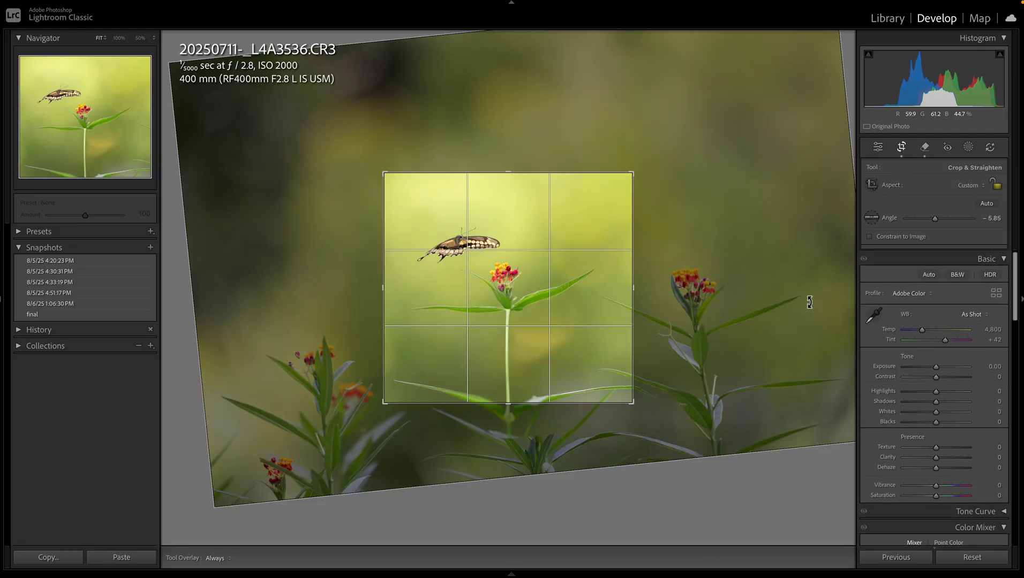
left_click_drag(630, 401, 624, 398)
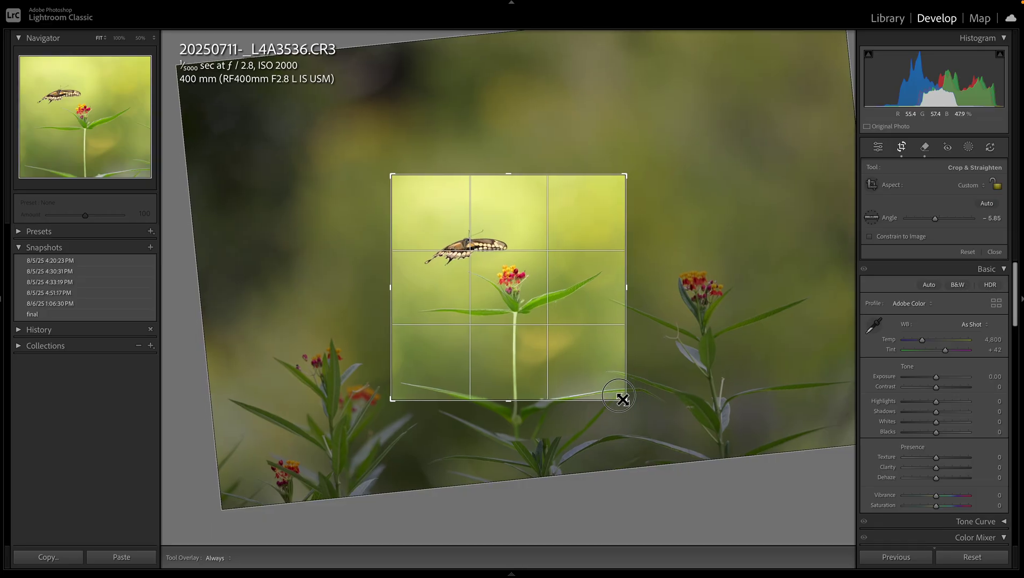
left_click_drag(400, 411, 400, 394)
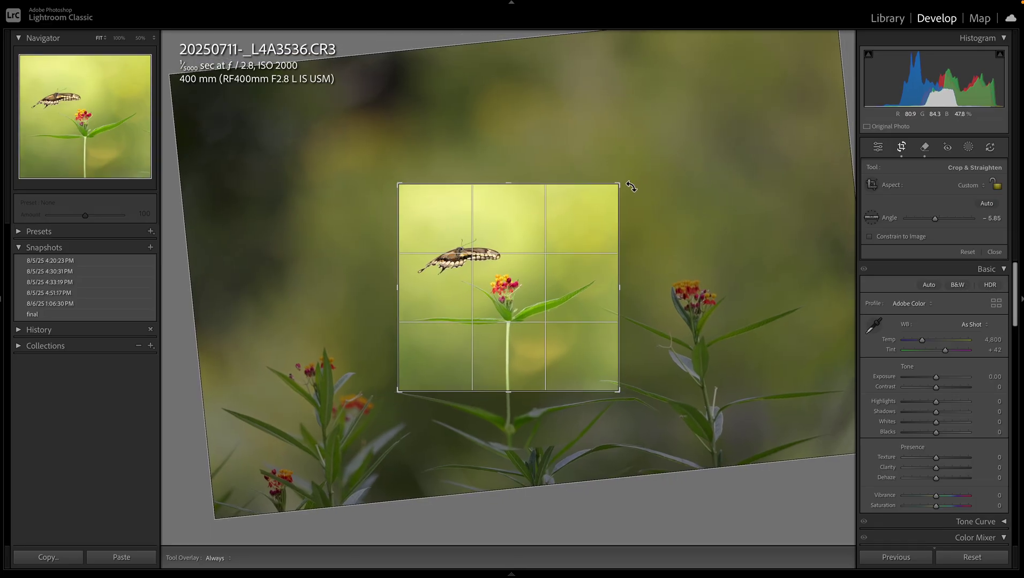
left_click_drag(625, 185, 617, 190)
left_click_drag(399, 184, 406, 195)
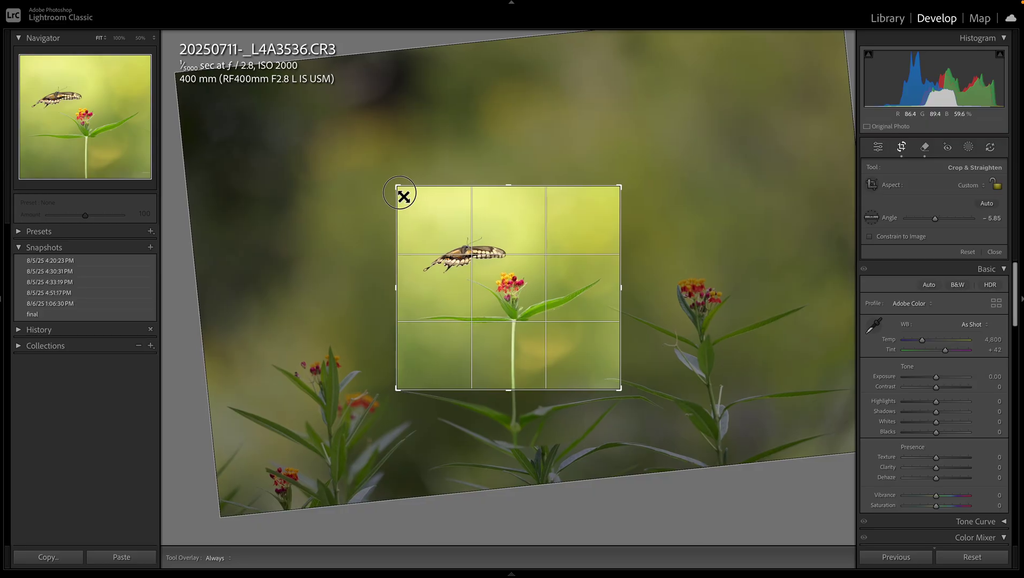
double_click(509, 345)
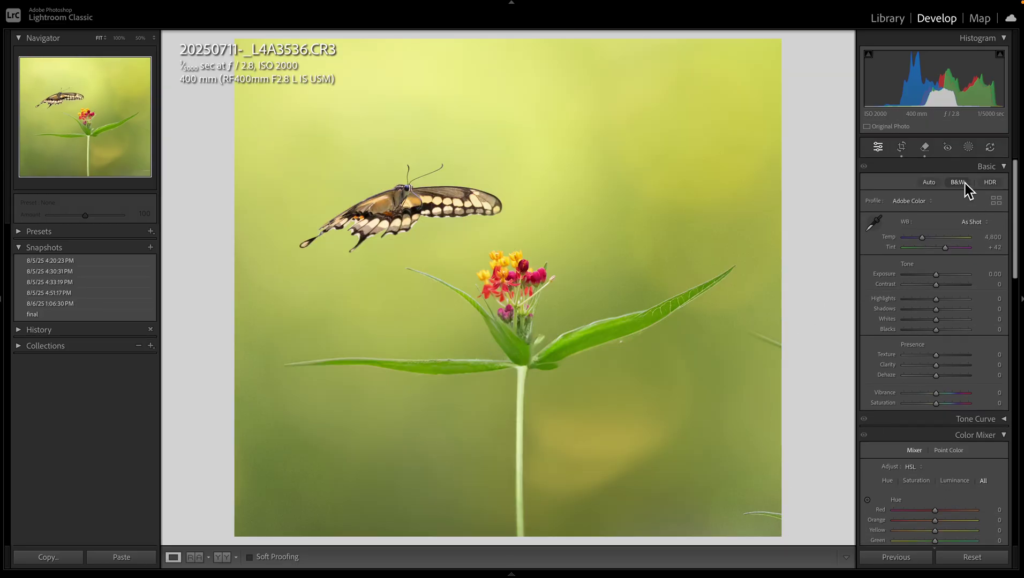
Paint over the leaf fragment in the photo's lower right corner with the Heal brush at size 24 and feather 56
left_click(924, 148)
left_click(910, 185)
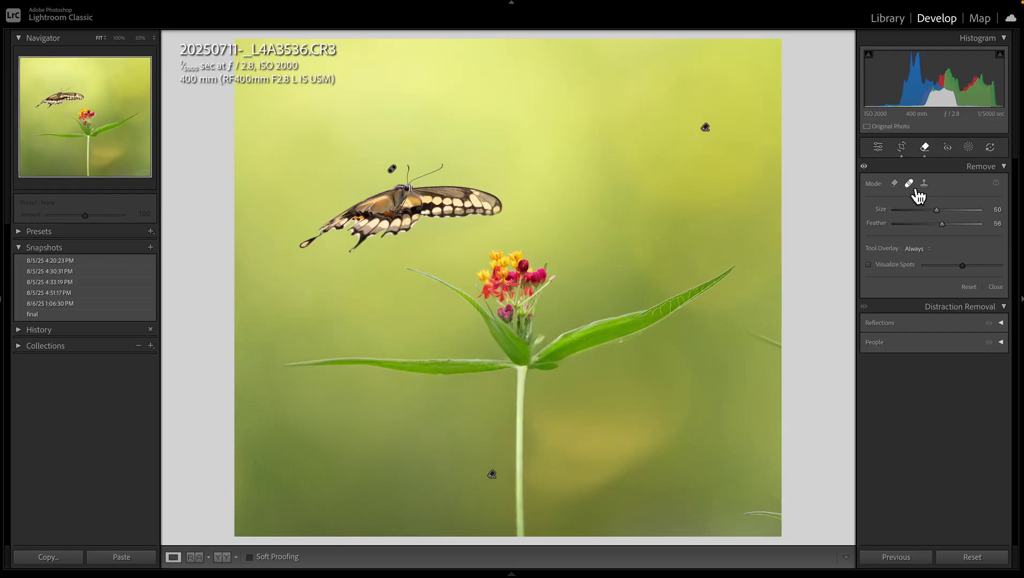
left_click(893, 184)
left_click(911, 187)
left_click(899, 187)
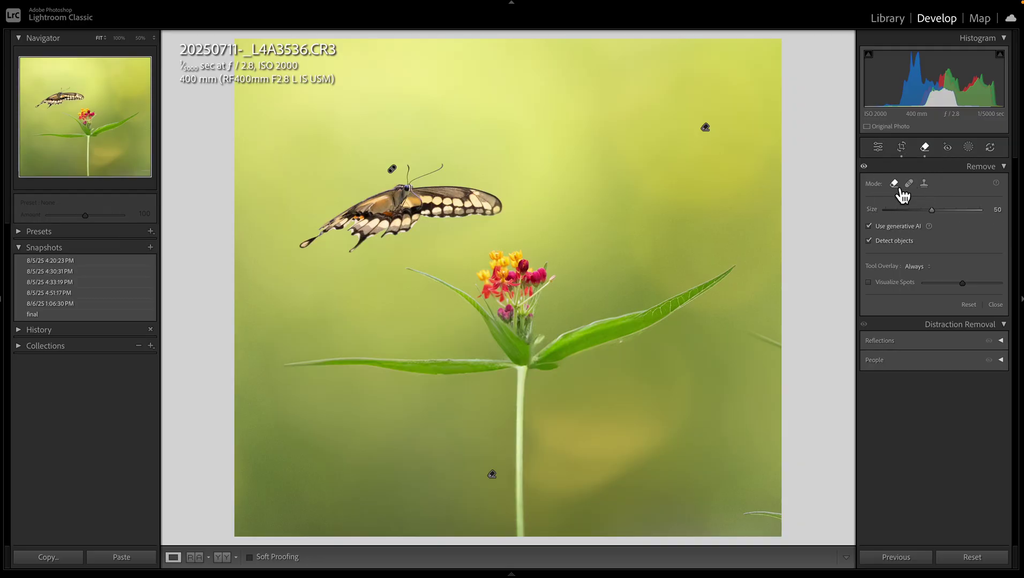
left_click(910, 185)
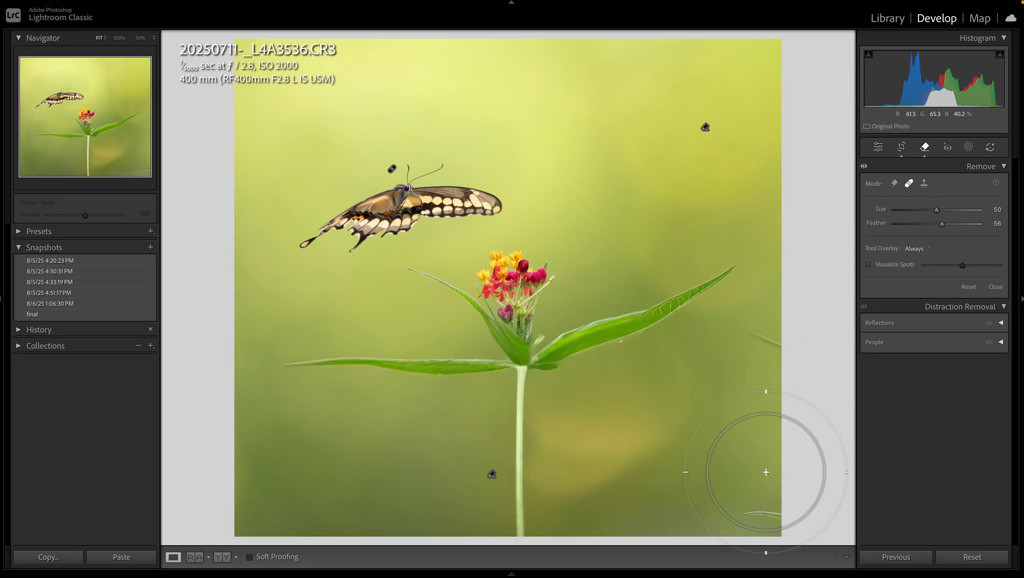
scroll(777, 508, "down", 8)
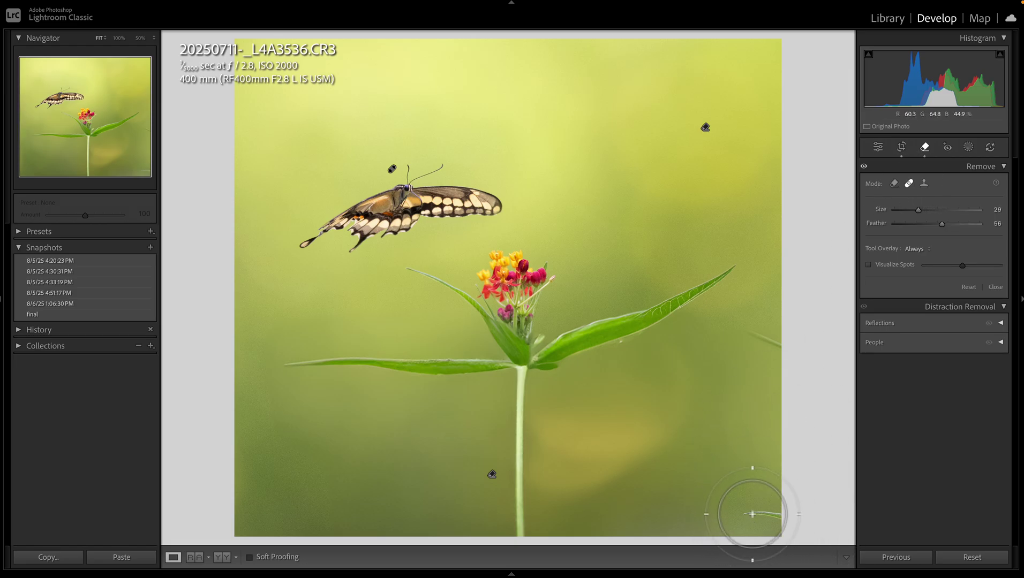
scroll(752, 513, "down", 2)
left_click_drag(740, 517, 799, 523)
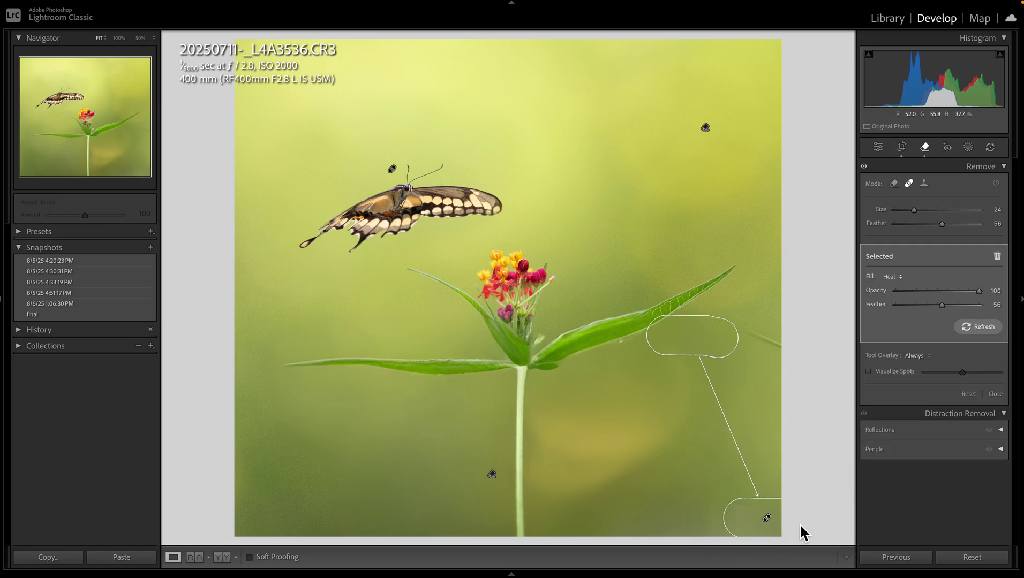
Move the corner spot's heal source slightly lower and heal the remaining leaf fragment at the photo's right edge
left_click_drag(676, 369, 672, 399)
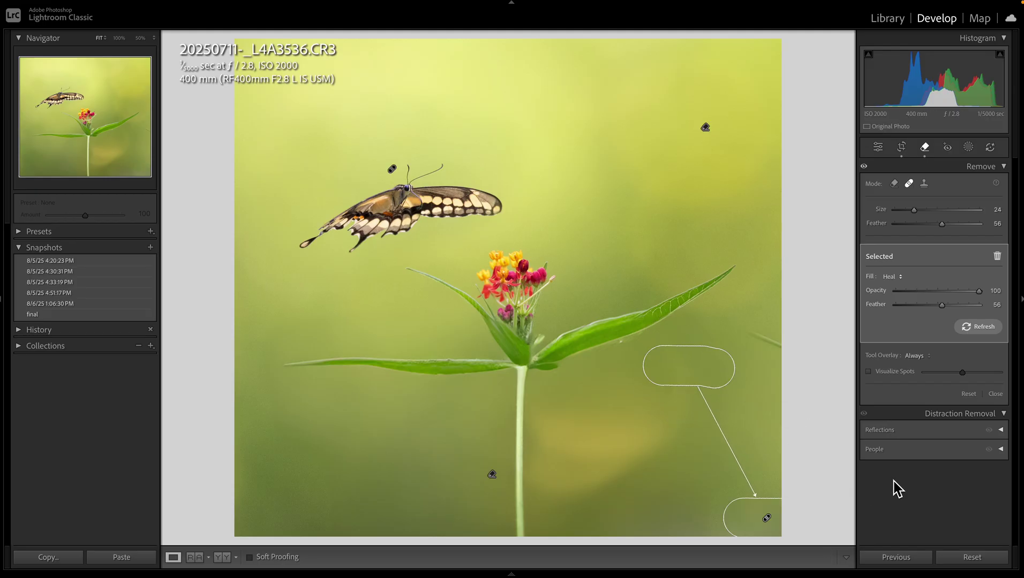
left_click(837, 470)
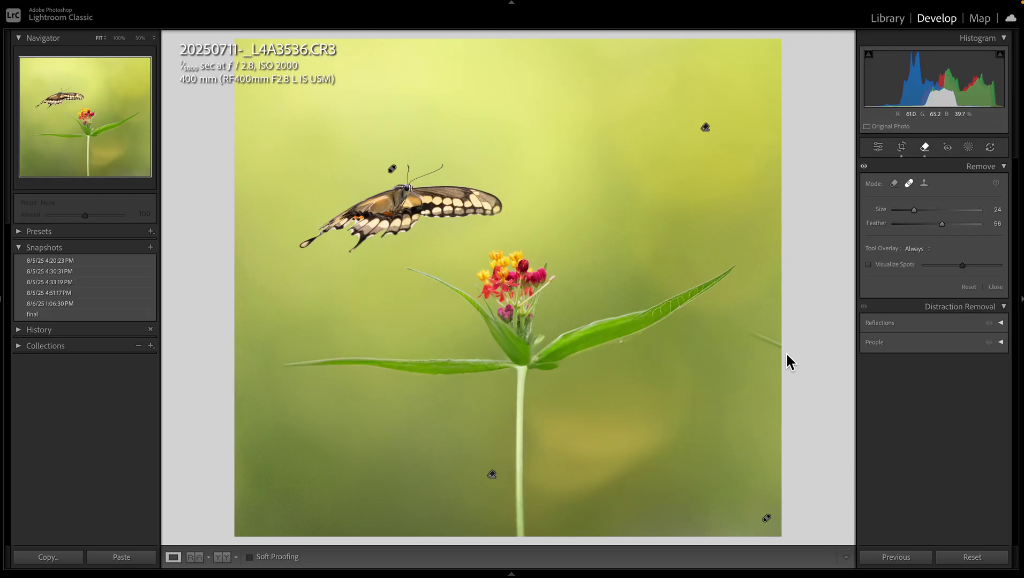
left_click_drag(781, 350, 760, 342)
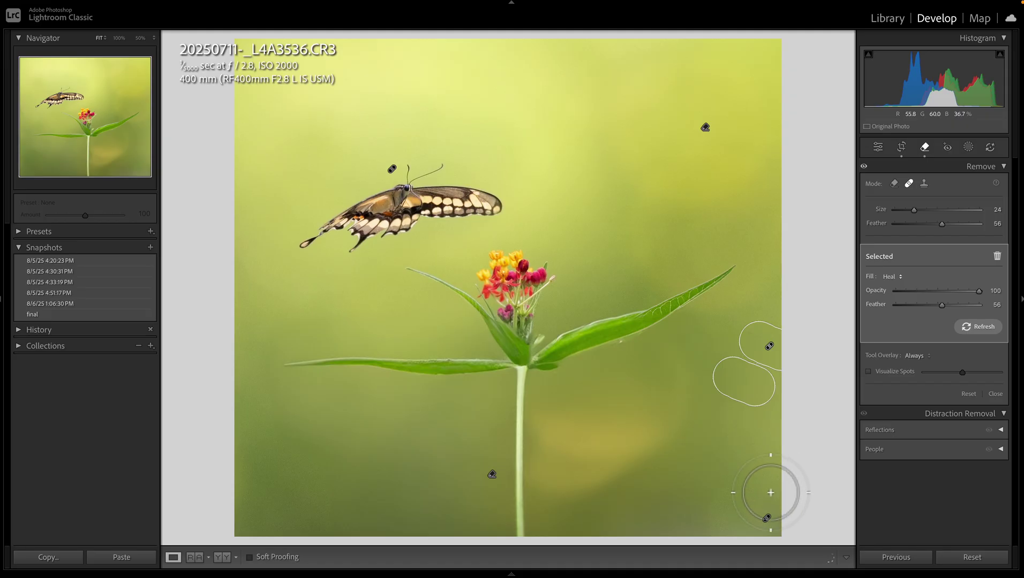
key("q")
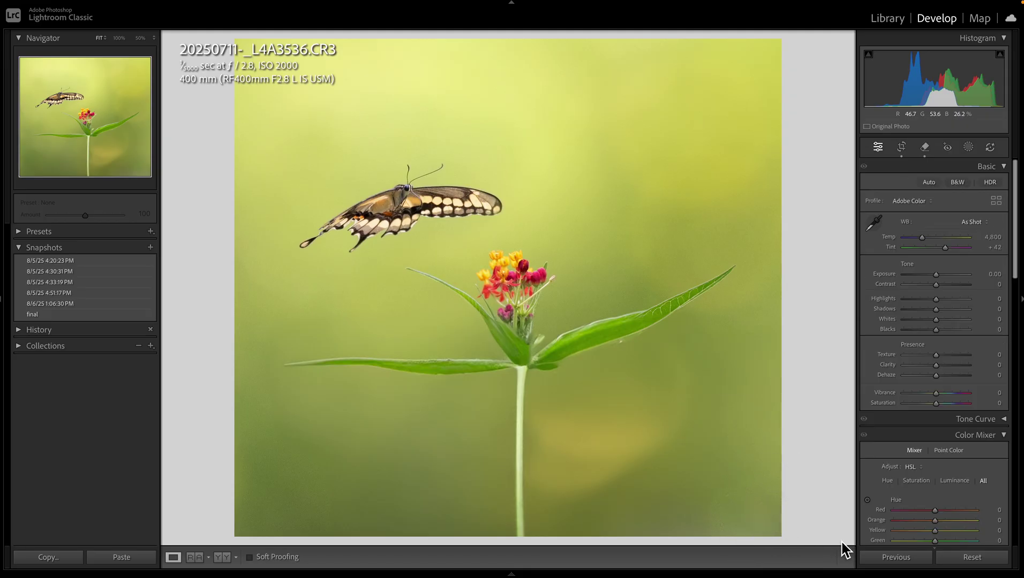
Enable Denoise for the photo at an amount of 50
mouse_move(579, 573)
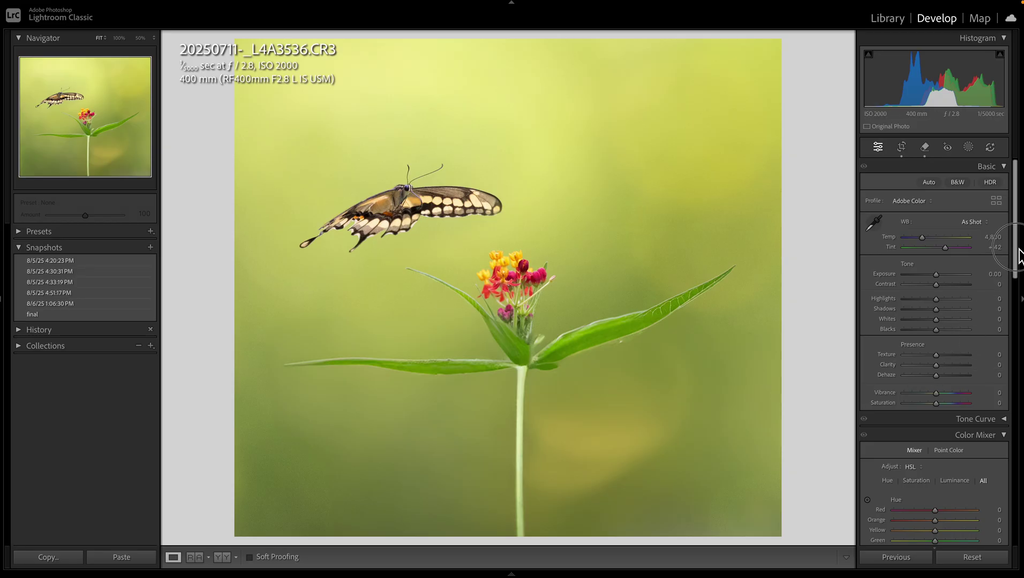
left_click_drag(1020, 252, 994, 452)
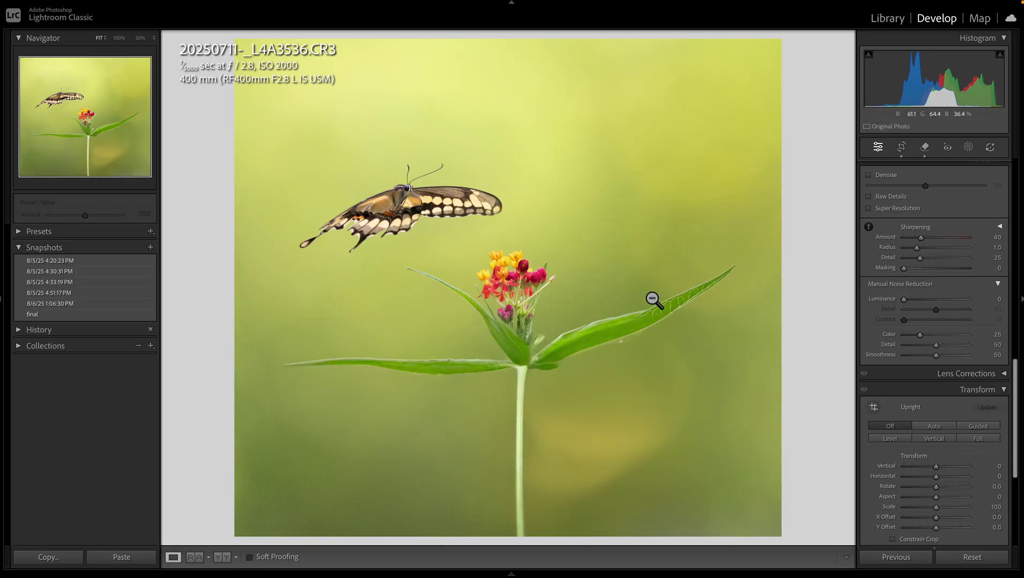
left_click(869, 176)
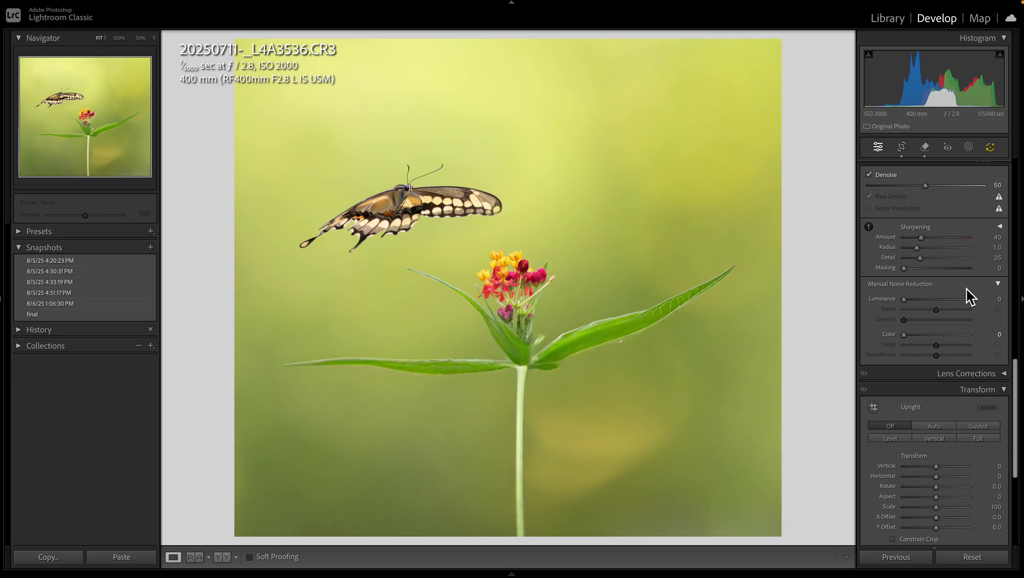
left_click_drag(925, 240, 940, 245)
left_click_drag(904, 310, 932, 314)
Set the photo's Clarity to +11, Dehaze to +6 and Texture to -100
left_click_drag(1019, 417, 1017, 218)
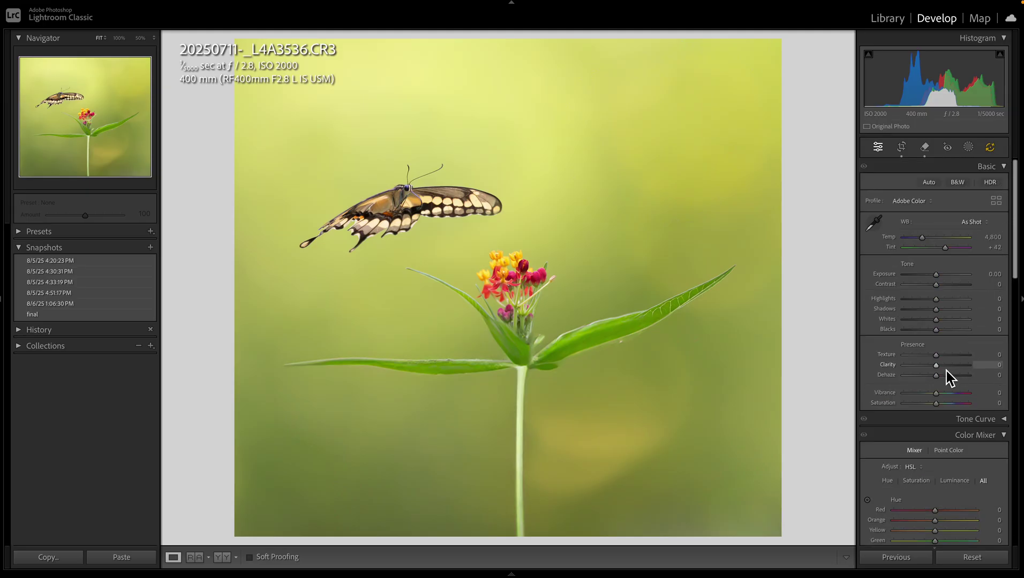
left_click_drag(936, 368, 939, 391)
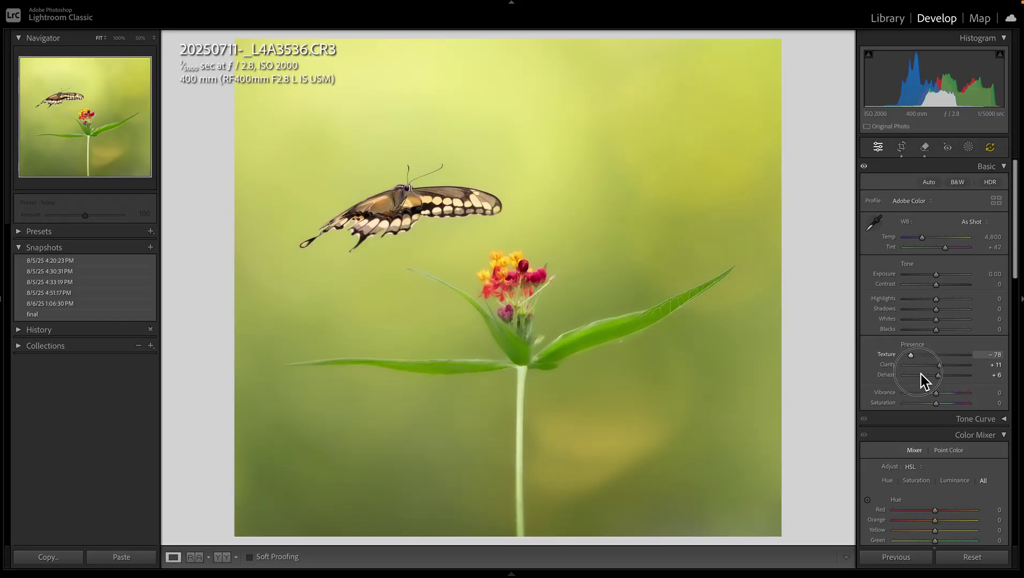
left_click_drag(946, 355, 884, 381)
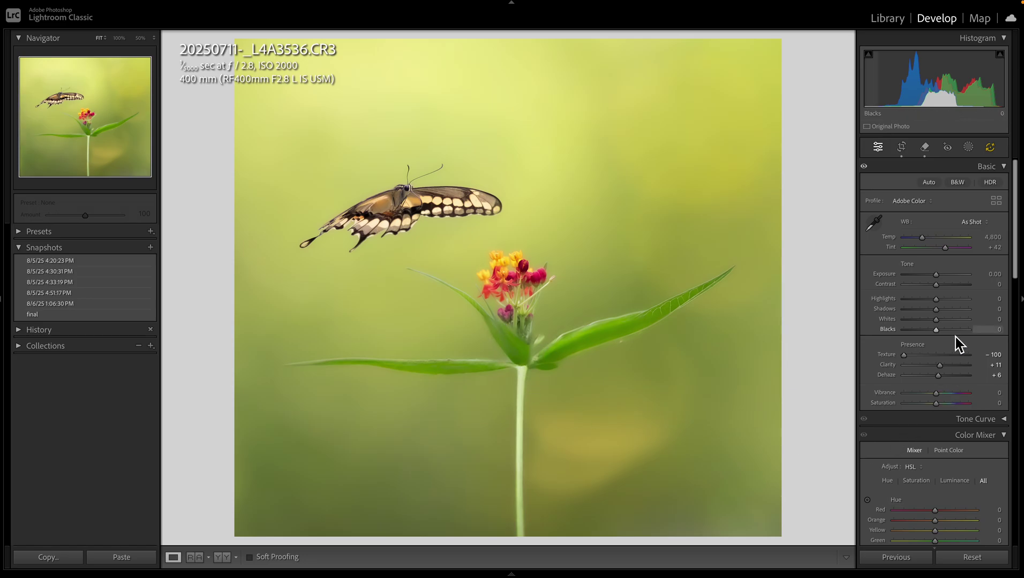
Adjust the photo's tone to Highlights +41, Shadows +71, Exposure +0.10 and Whites -9
mouse_move(940, 313)
left_mouse_down()
mouse_move(987, 316)
mouse_move(917, 324)
mouse_move(971, 328)
mouse_move(946, 300)
mouse_move(962, 303)
mouse_move(919, 312)
mouse_move(950, 312)
left_mouse_up()
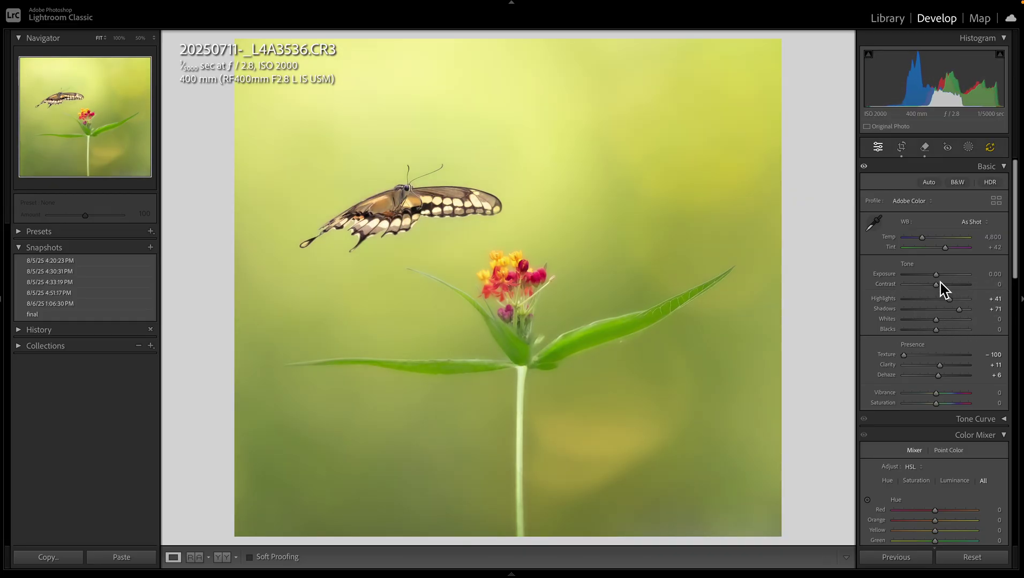
left_click_drag(937, 274, 942, 276)
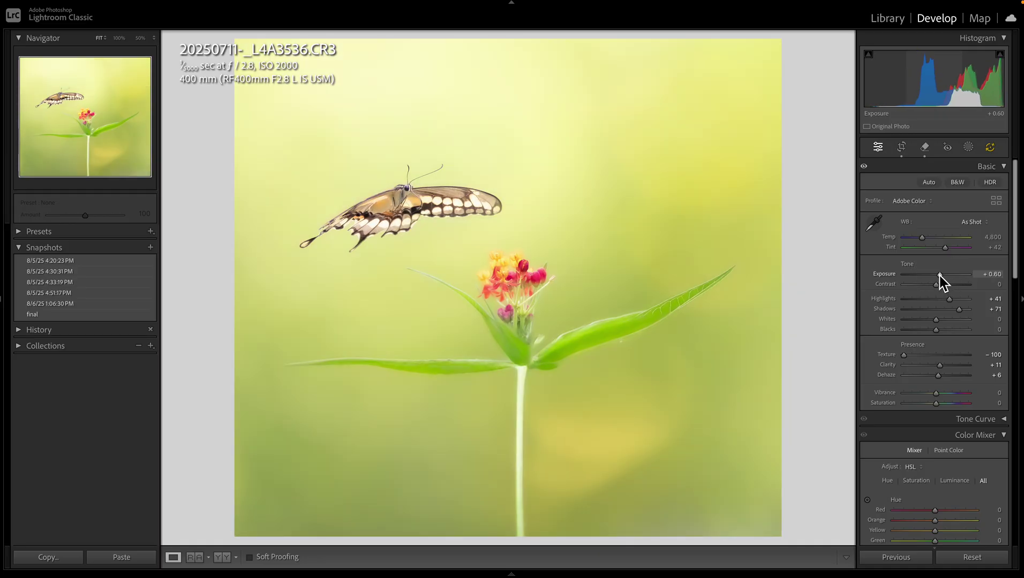
left_click(940, 275)
left_click_drag(940, 276, 937, 279)
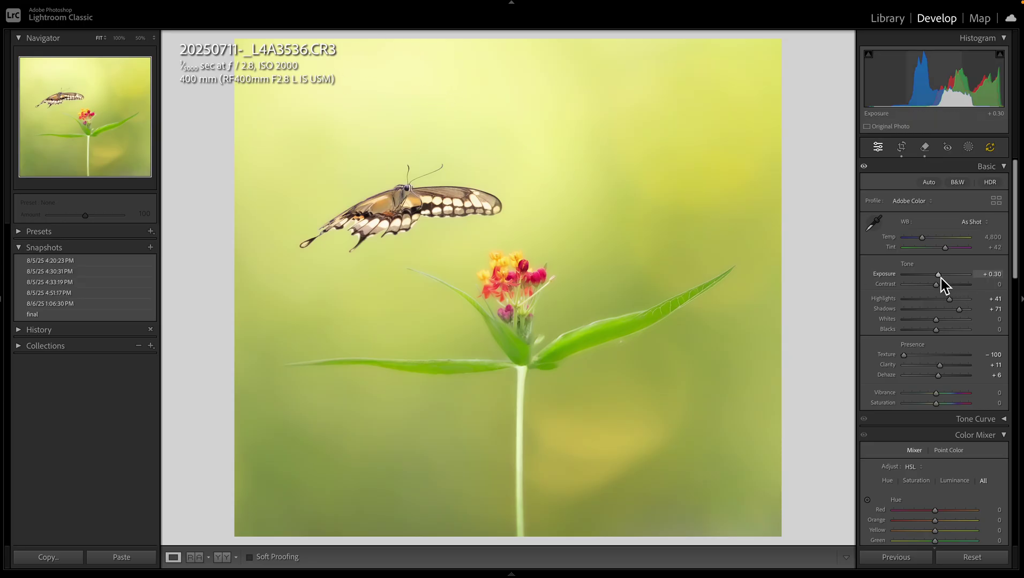
left_click_drag(940, 277, 937, 282)
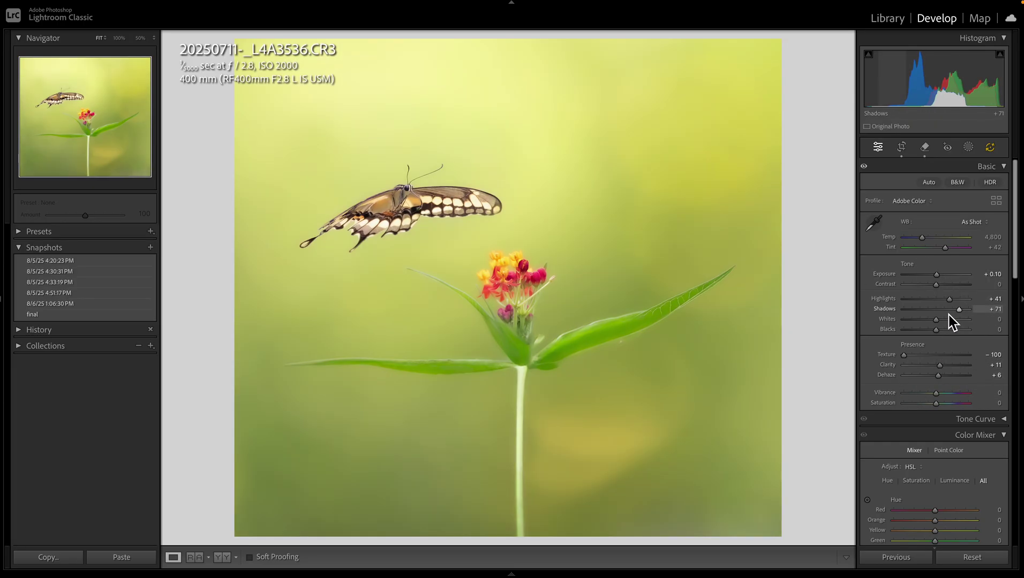
mouse_move(937, 323)
left_mouse_down()
mouse_move(912, 326)
mouse_move(935, 326)
left_mouse_up()
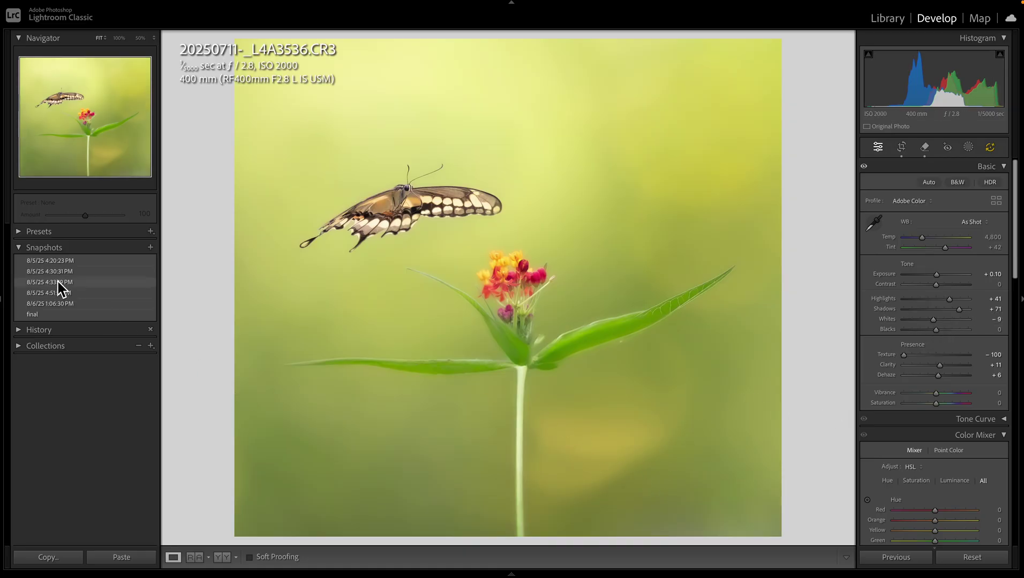
Save the current edit as a new snapshot named tutorial
left_click(151, 247)
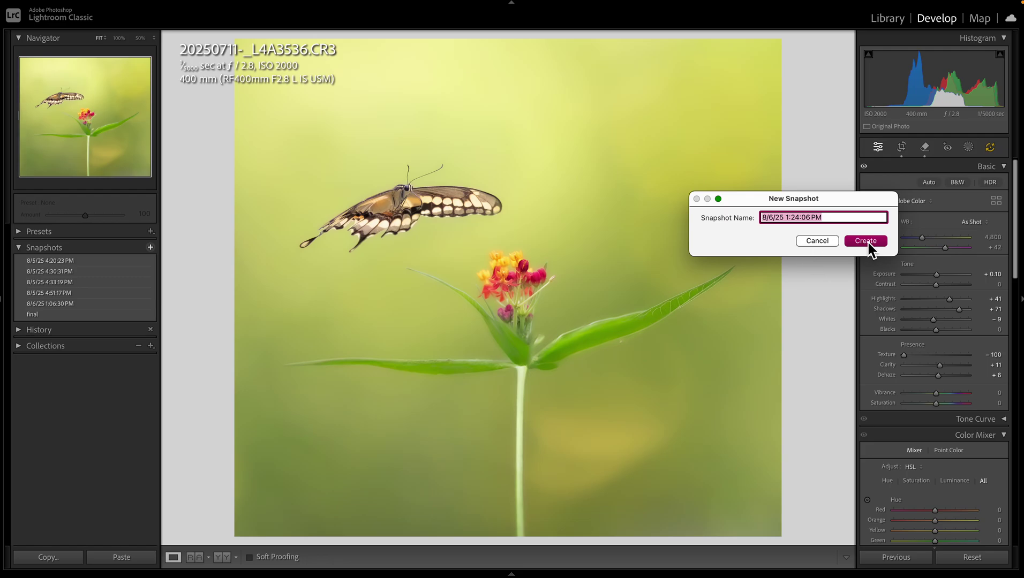
type("tutorial")
left_click(864, 241)
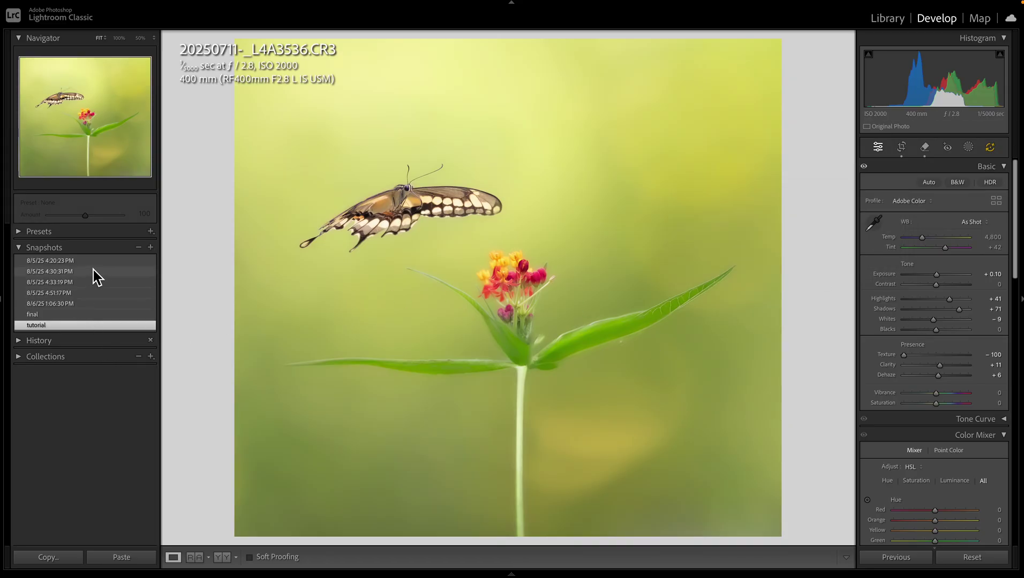
Compare the tutorial snapshot with the earlier snapshots 8/6/25 1:06:30 PM and 8/5/25 4:51:17 PM
left_click(95, 323)
left_click(100, 304)
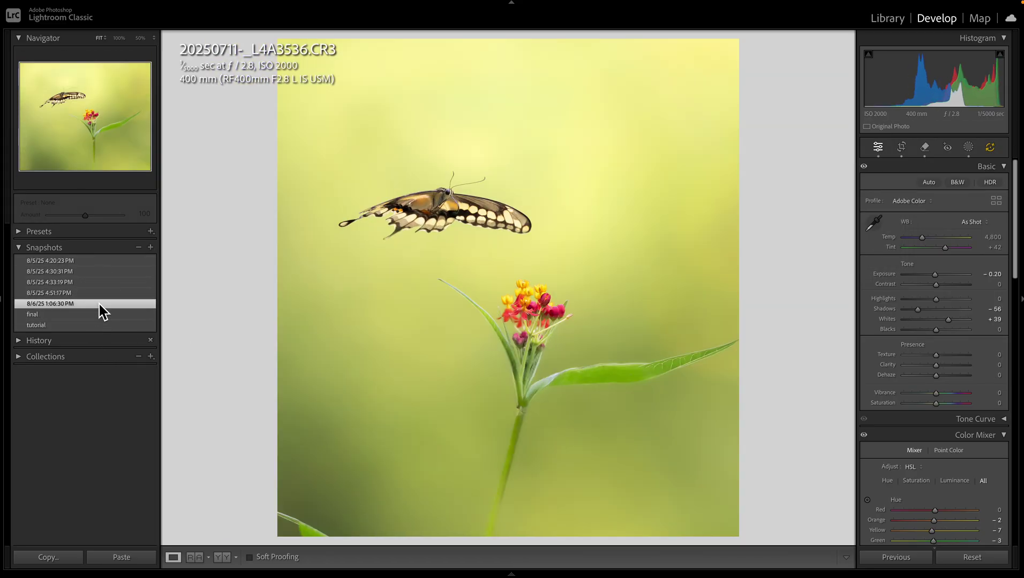
left_click(102, 296)
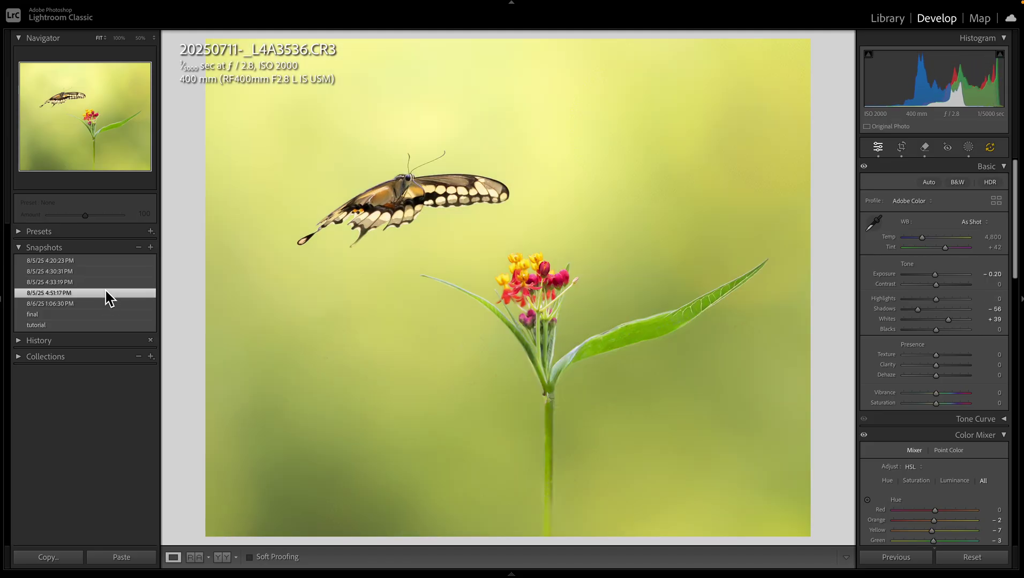
left_click(81, 306)
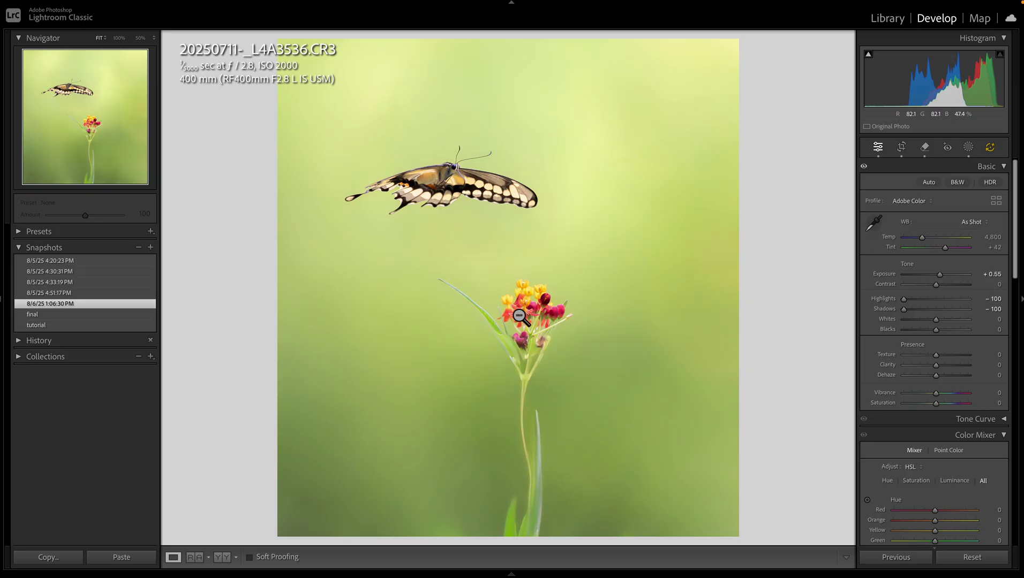
View the final snapshot for comparison and return the photo to the tutorial snapshot
left_click(72, 316)
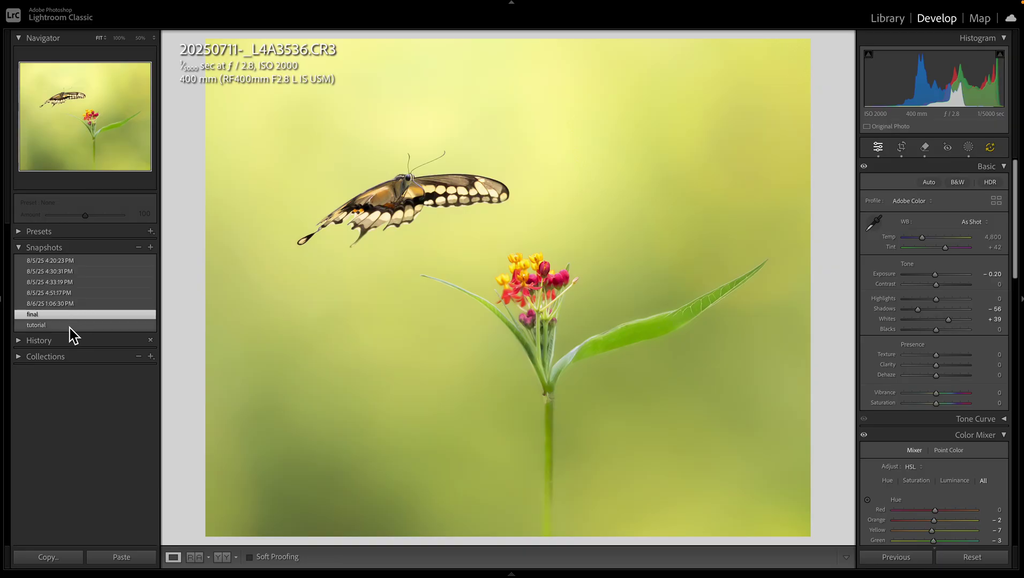
left_click(70, 326)
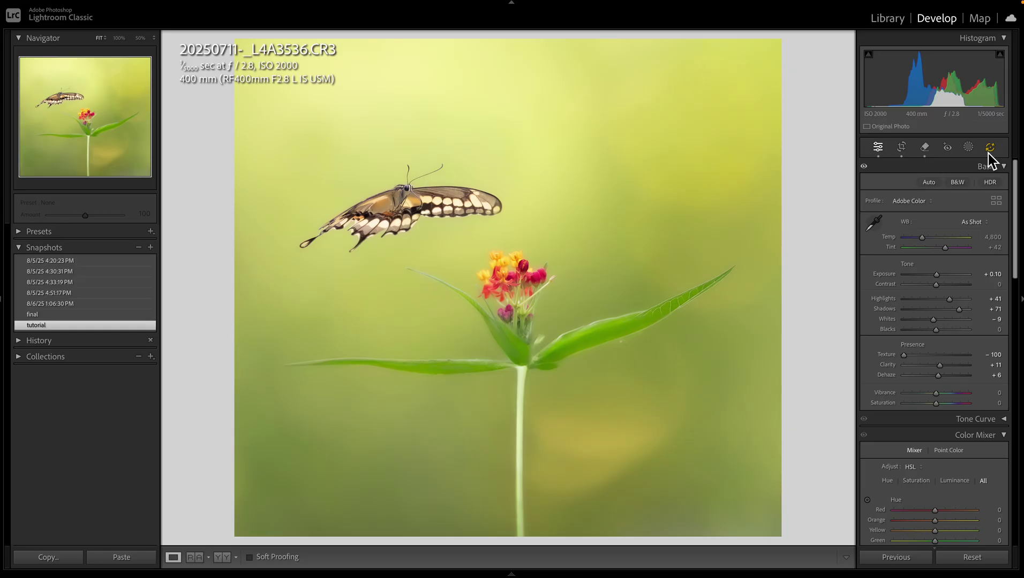
Create a mask that selects the background and subtract the automatically selected subject from it
left_click(969, 150)
left_click(982, 191)
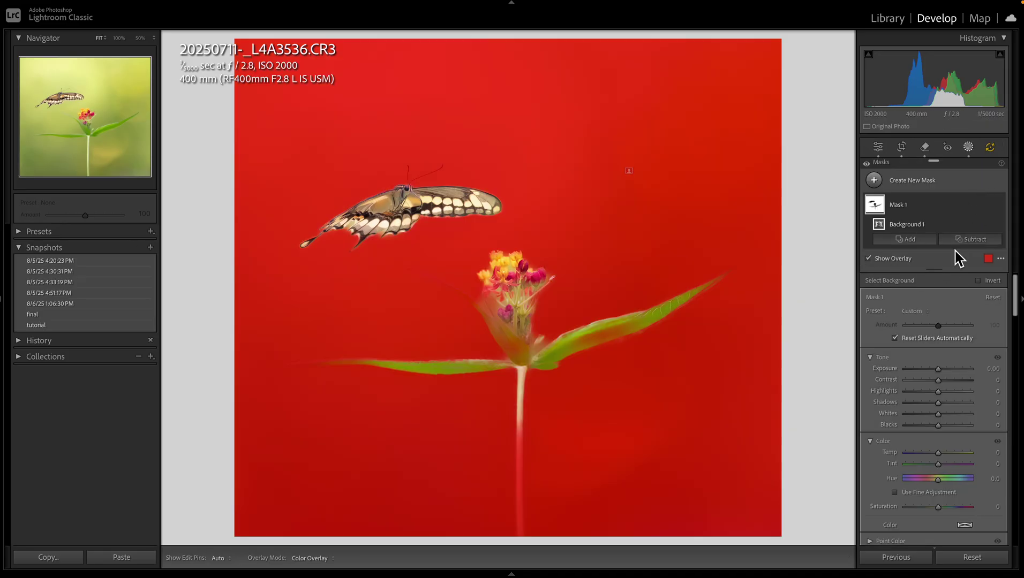
left_click(967, 239)
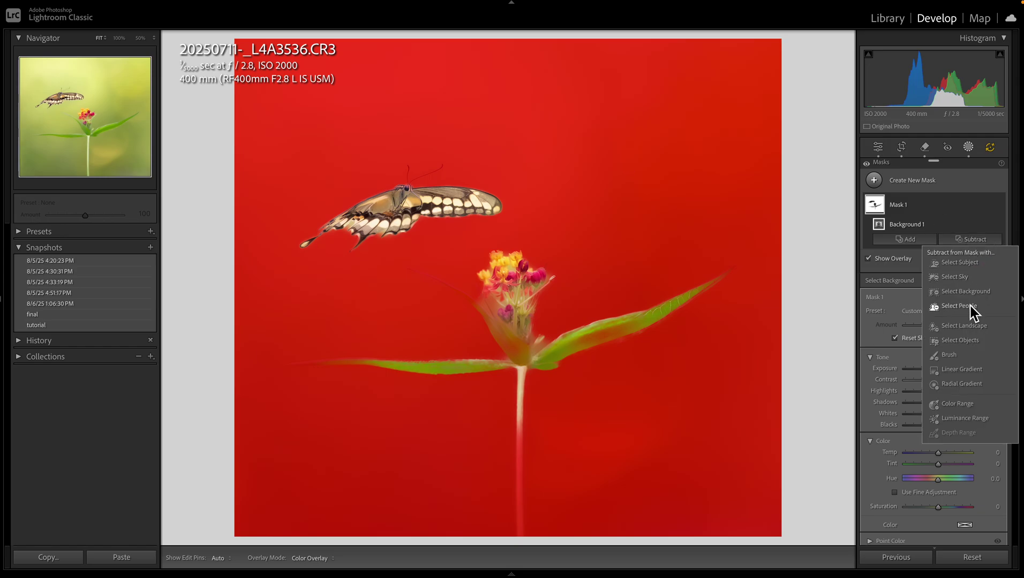
left_click(961, 263)
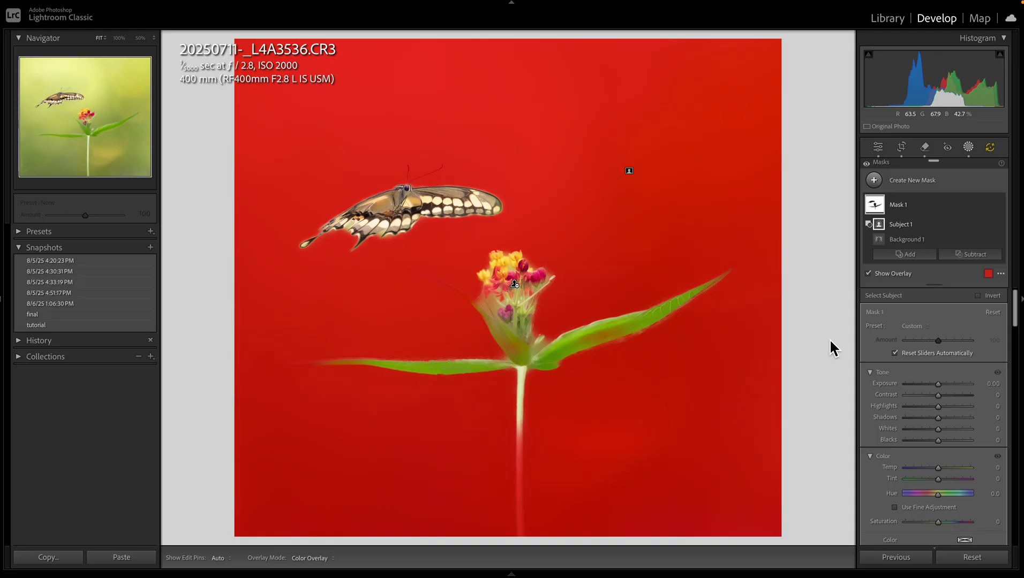
Cool the masked background by setting its Temp to -11
scroll(967, 447, "down", 1)
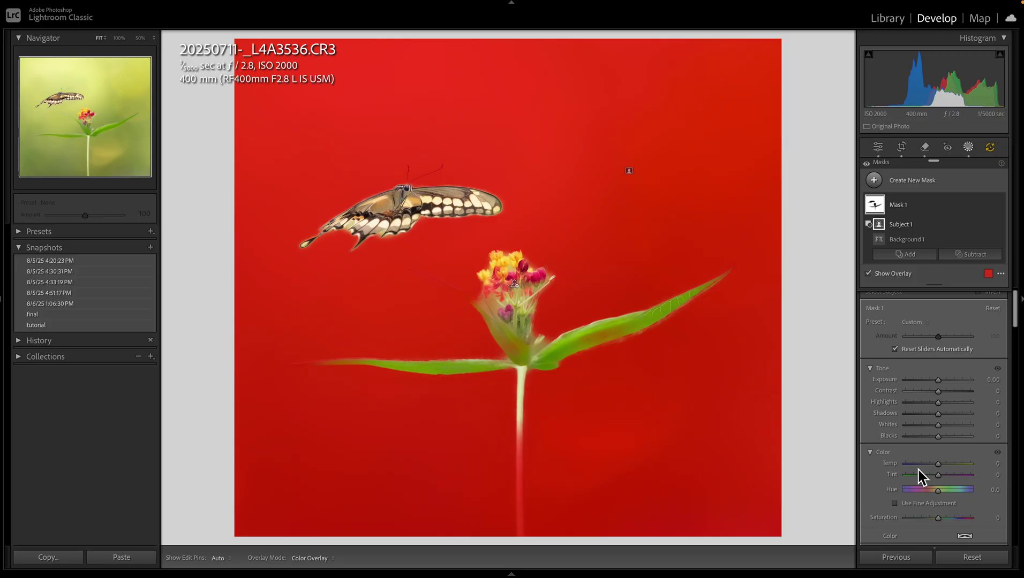
left_click_drag(939, 466, 935, 466)
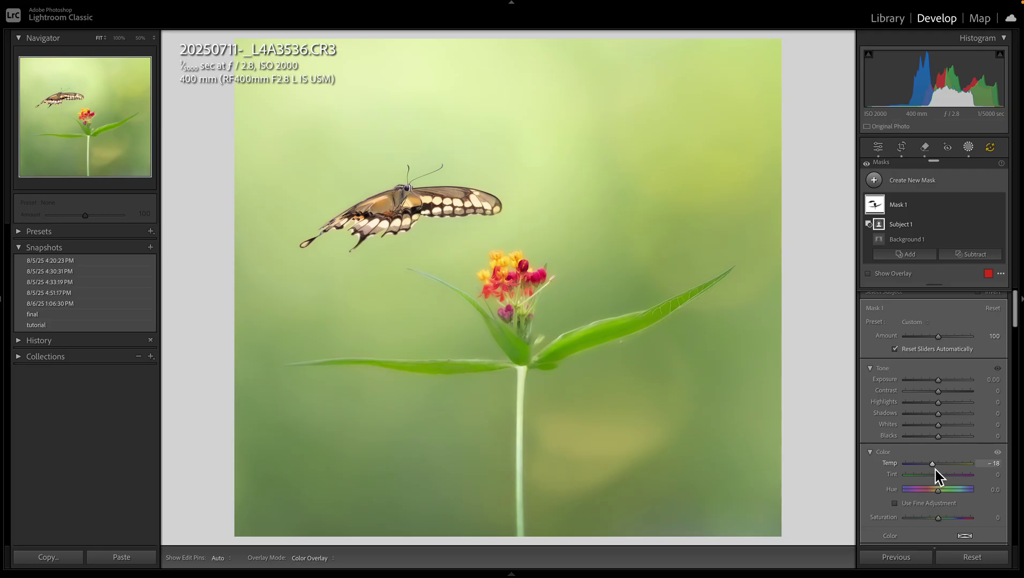
left_click_drag(935, 469, 937, 469)
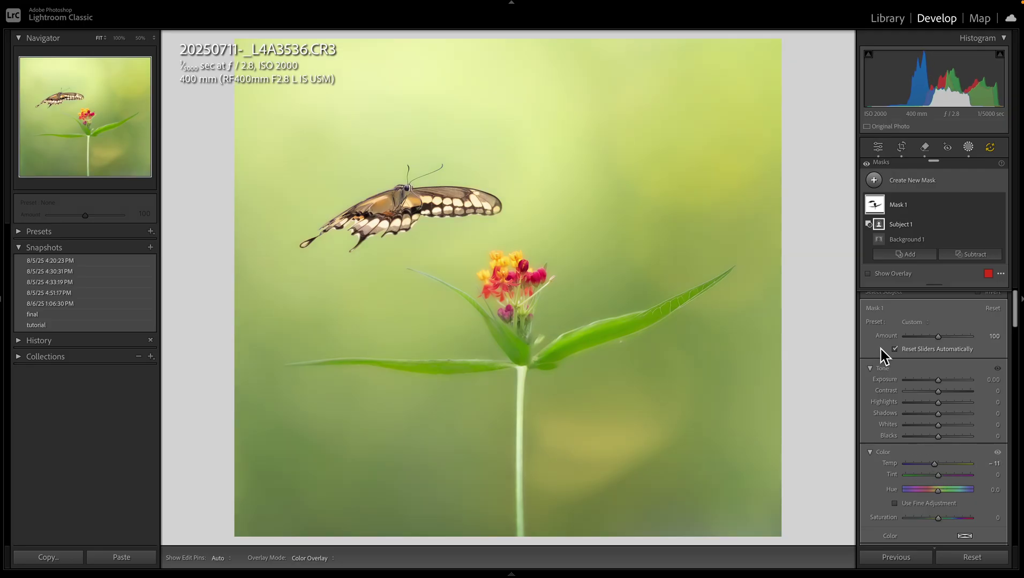
Show the mask overlay and subtract the right leaf and flower base from the background mask with a brush, reducing its size to 3.0
left_click(868, 274)
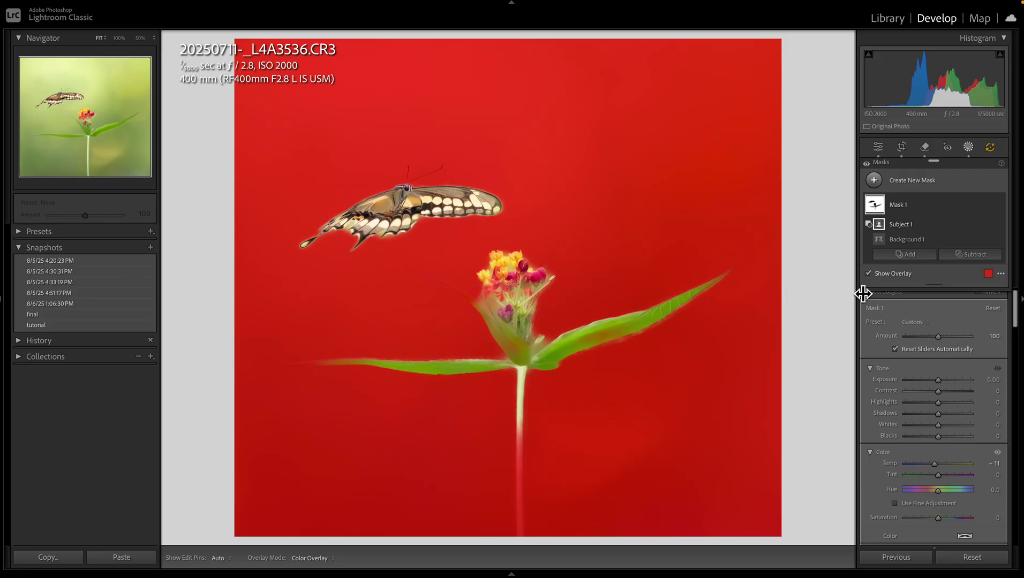
left_click(975, 255)
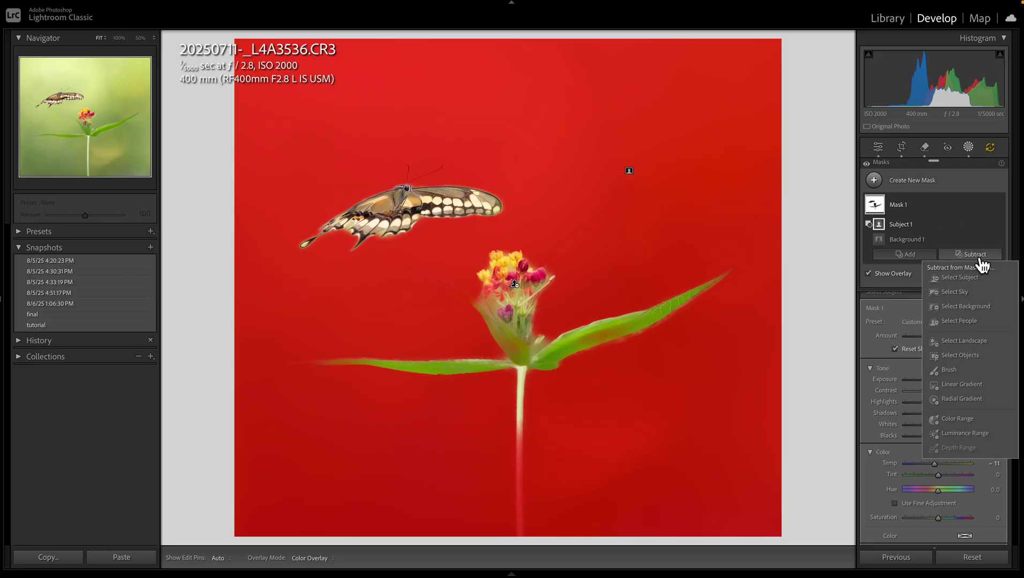
left_click(954, 372)
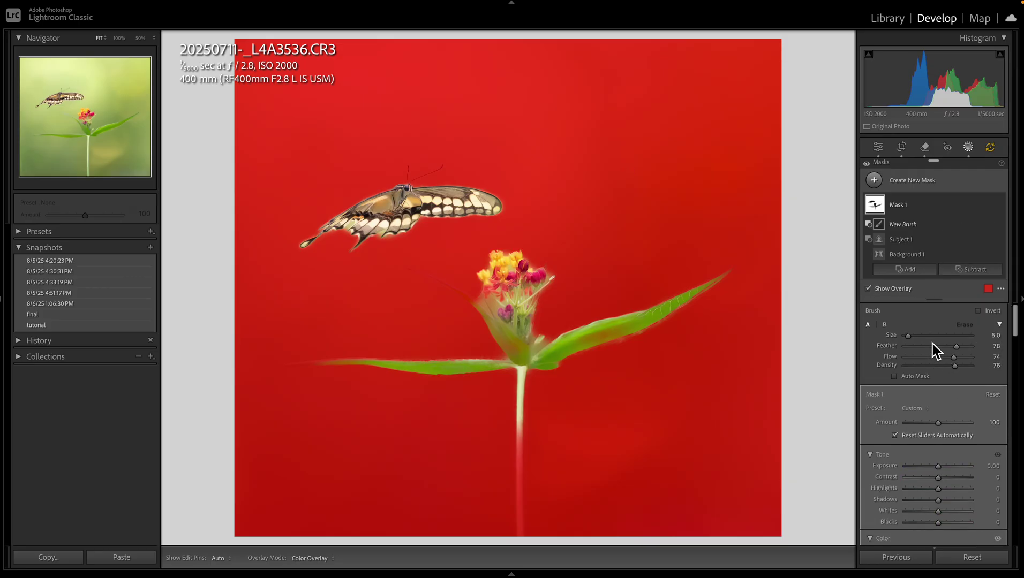
scroll(708, 309, "down", 4)
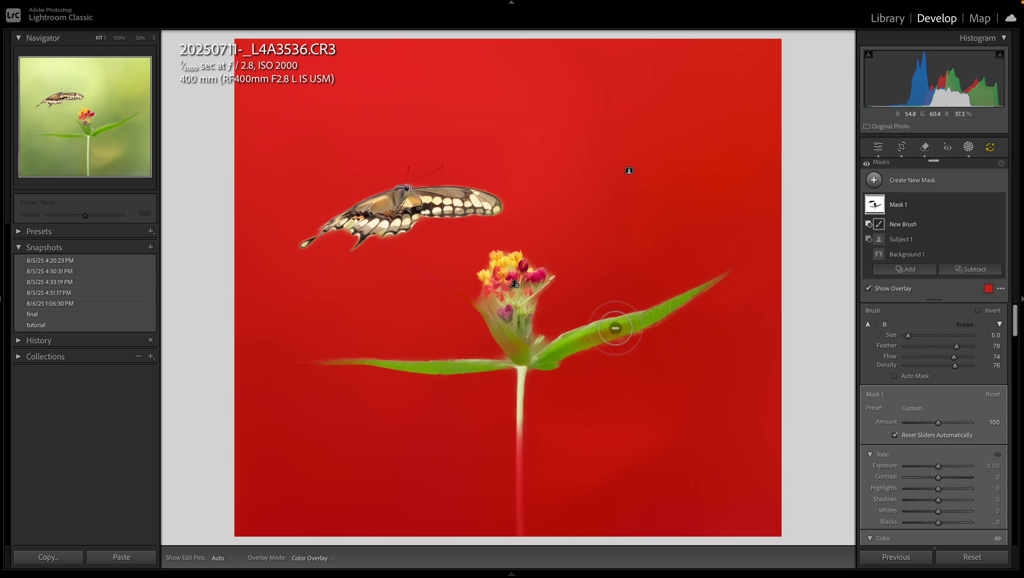
key("h")
scroll(607, 330, "up", 3)
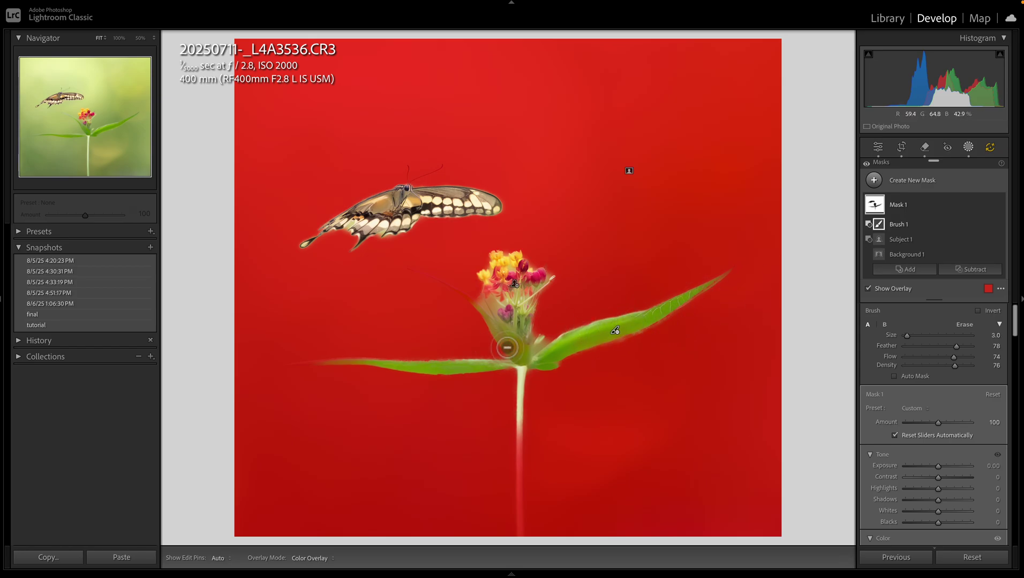
mouse_move(508, 348)
left_mouse_down()
mouse_move(507, 320)
mouse_move(513, 345)
left_mouse_up()
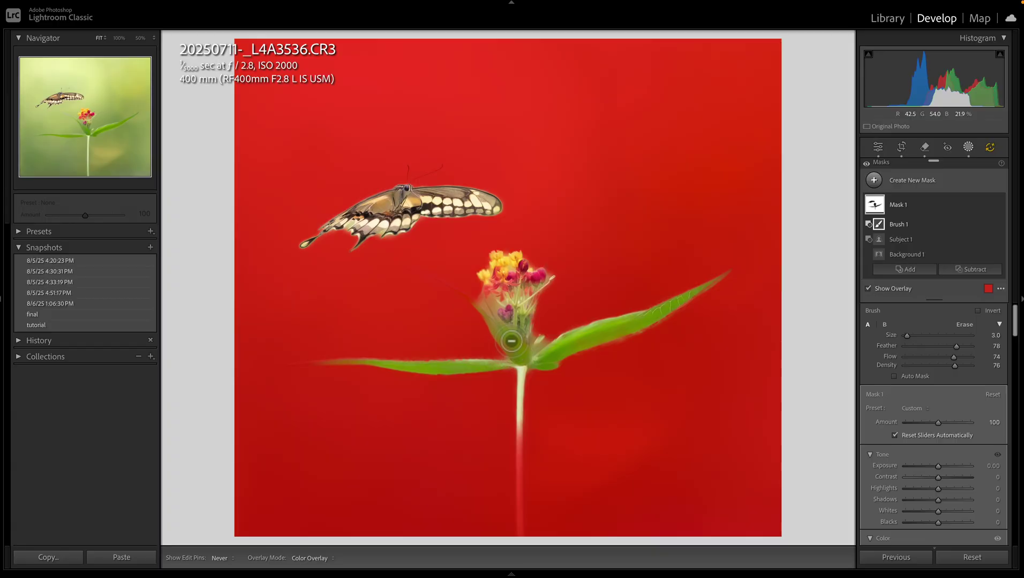
key("h")
Brush the left leaf and the flower's lower stem out of the background mask, reducing the brush size to 2.0 and 1.0
scroll(453, 365, "down", 1)
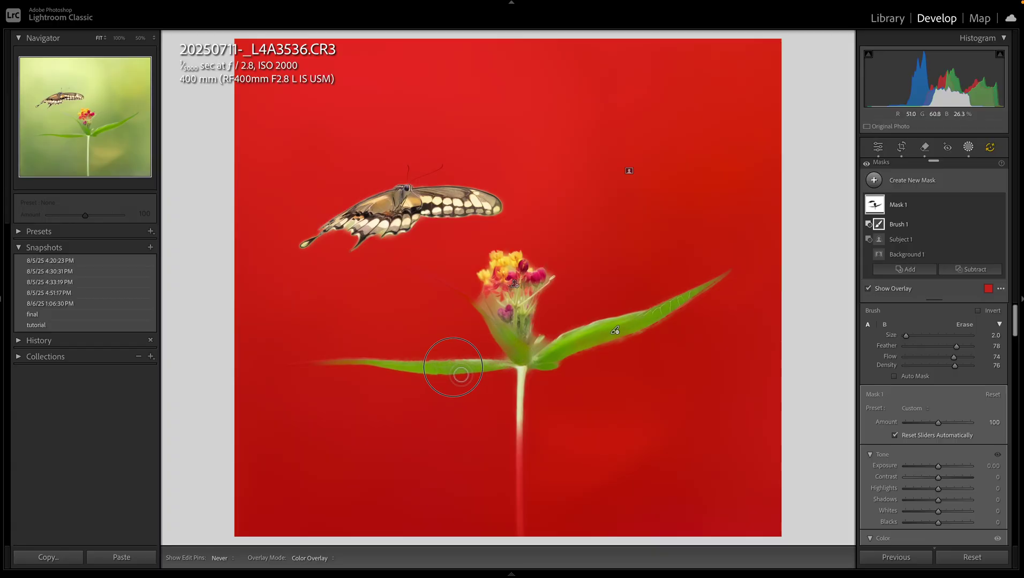
key("h")
key("h")
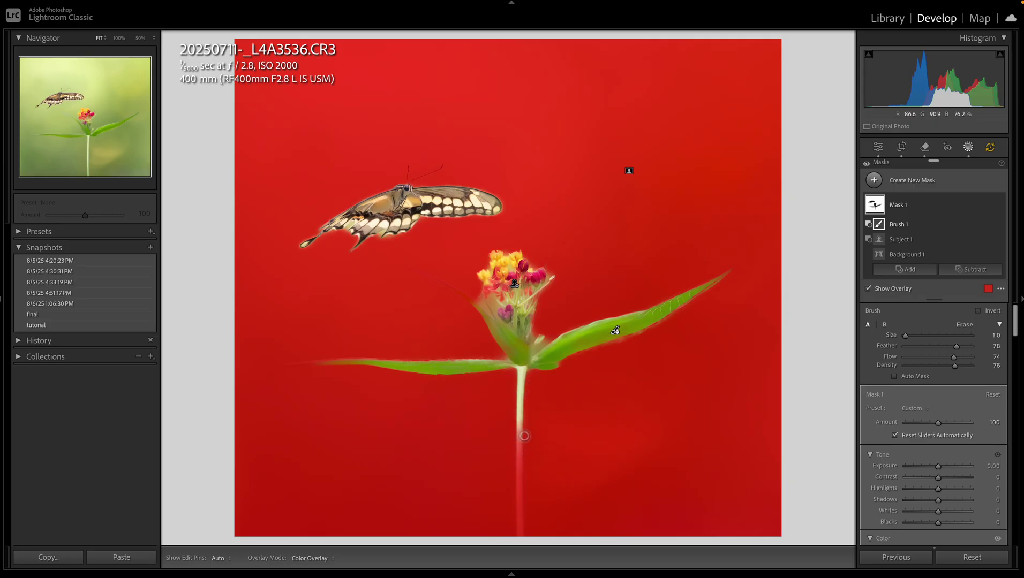
key("h")
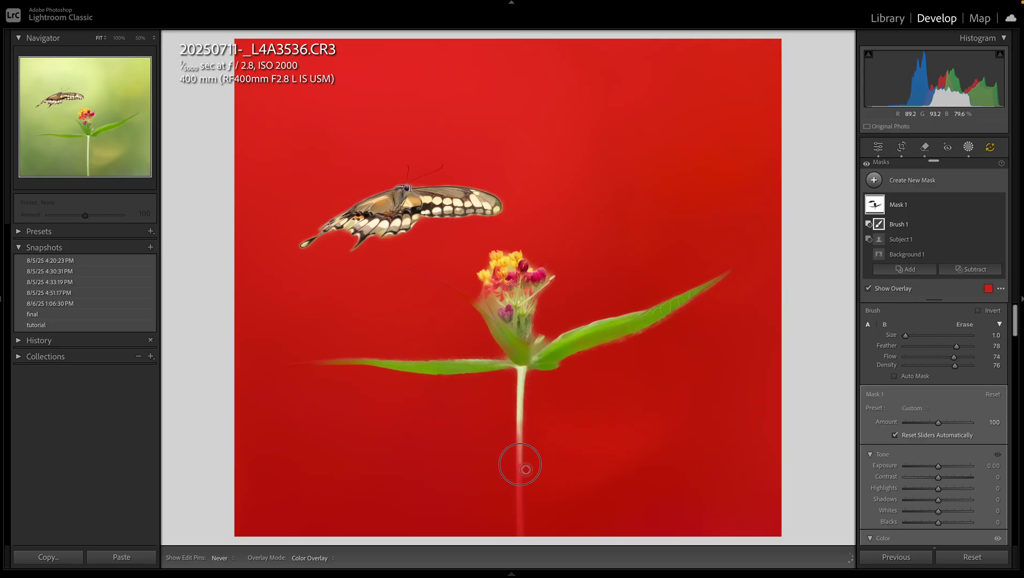
mouse_move(525, 469)
left_mouse_down()
mouse_move(519, 435)
mouse_move(519, 514)
mouse_move(525, 407)
left_mouse_up()
key("h")
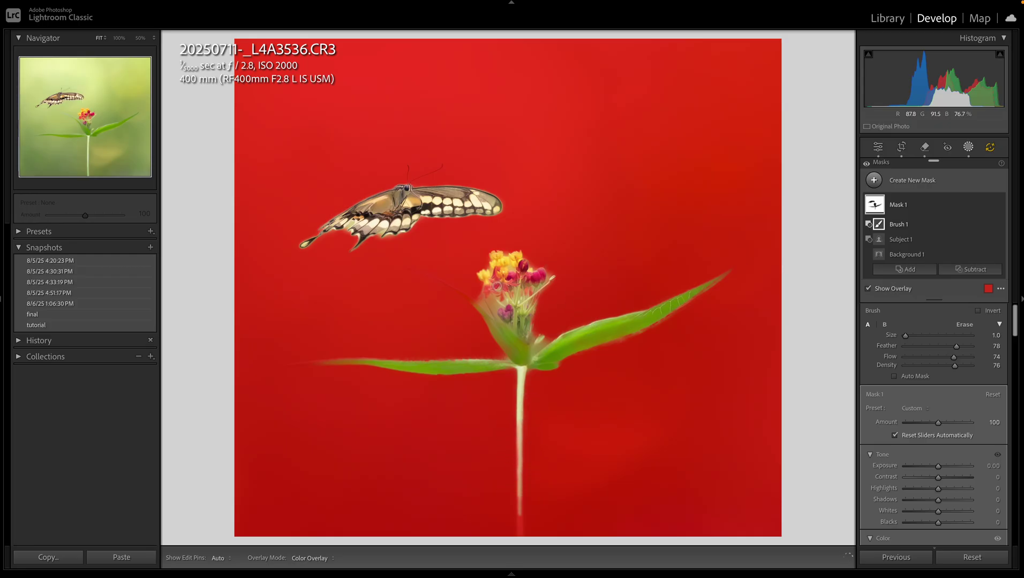
Leave mask editing and slightly adjust the Vibrance of the whole photo
key("shift+w")
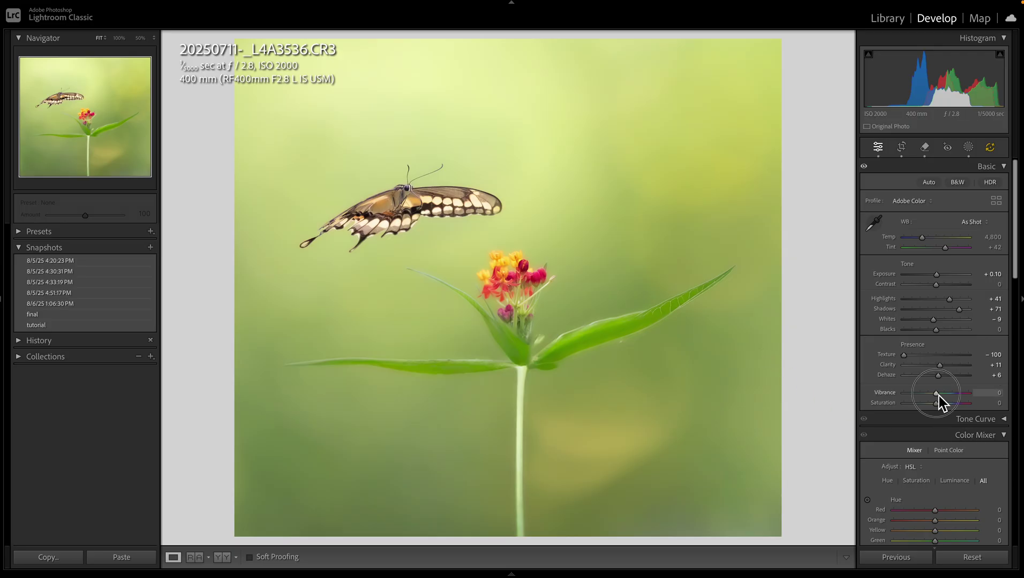
mouse_move(937, 396)
left_mouse_down()
mouse_move(951, 402)
mouse_move(925, 407)
mouse_move(940, 409)
left_mouse_up()
Create a new brush mask and paint it over the inner parts of the butterfly's wings
key("k")
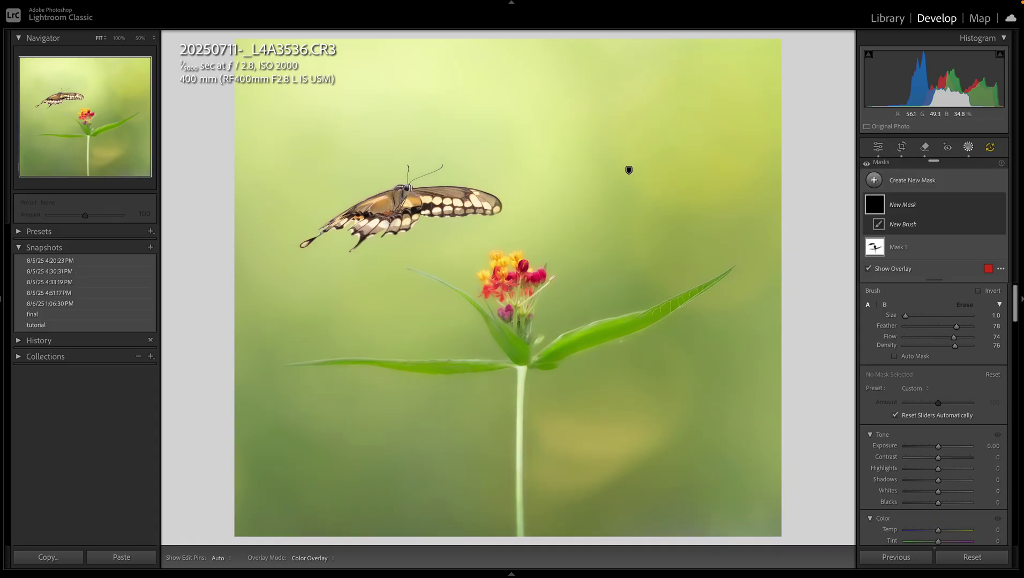
scroll(395, 221, "up", 4)
left_click_drag(394, 208, 371, 216)
mouse_move(364, 219)
left_mouse_down()
mouse_move(463, 201)
mouse_move(356, 234)
left_mouse_up()
Hide the mask overlay and set the butterfly wing mask's Saturation to 74
scroll(937, 471, "down", 3)
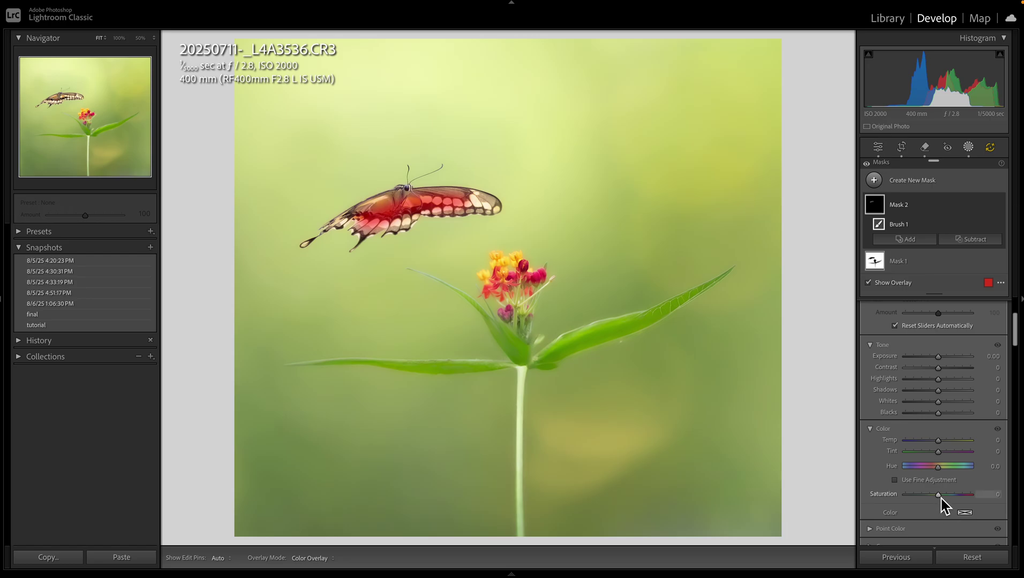
key("o")
mouse_move(944, 496)
left_mouse_down()
mouse_move(986, 498)
mouse_move(921, 508)
mouse_move(973, 515)
mouse_move(905, 514)
mouse_move(979, 515)
mouse_move(969, 500)
mouse_move(918, 512)
mouse_move(965, 513)
left_mouse_up()
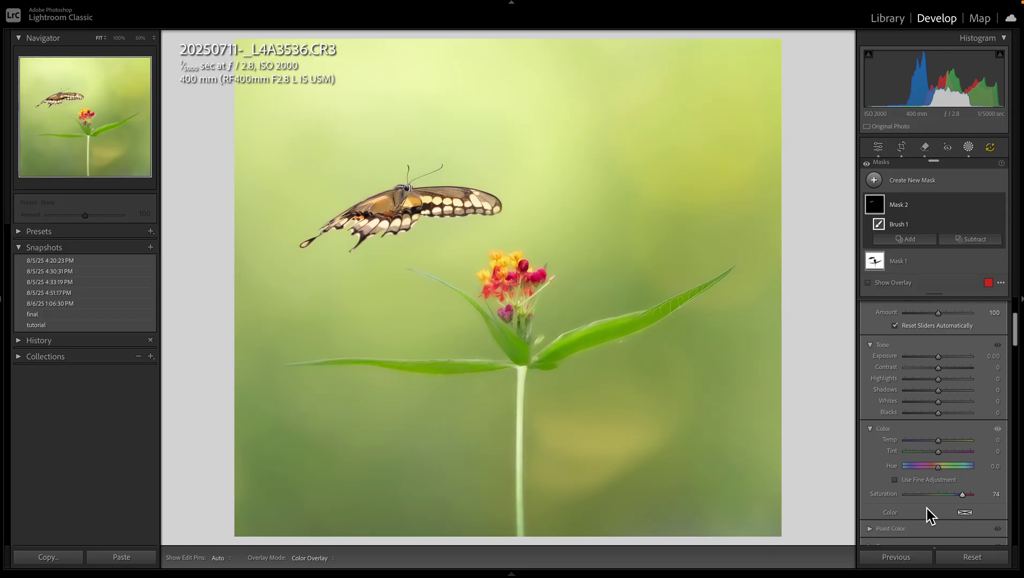